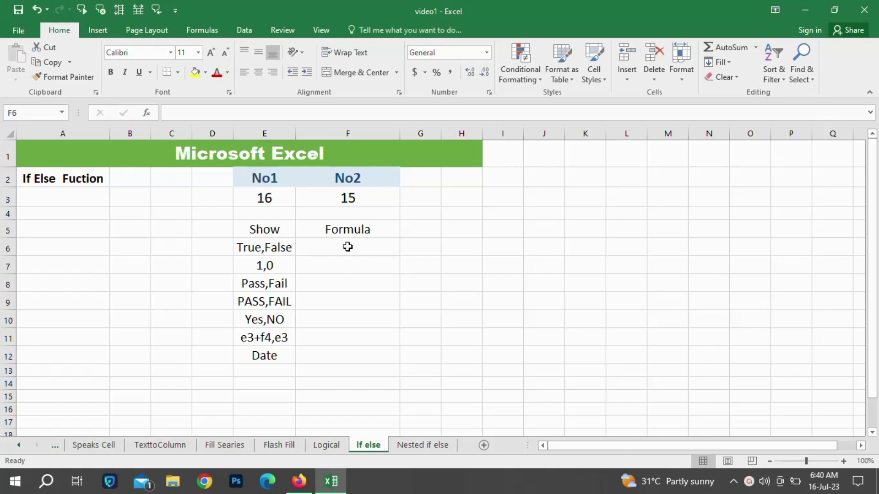
Begin an IF formula in F6 with the logical test E3>F3.
double_click(339, 253)
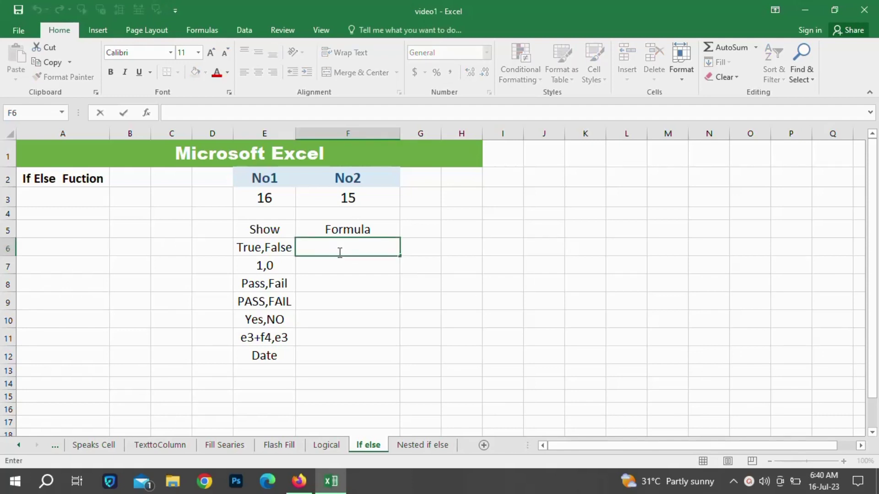
type("=i")
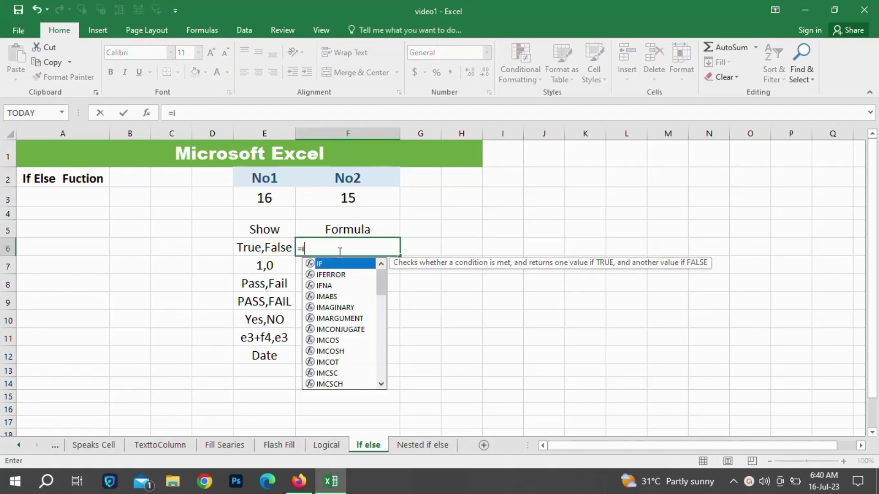
type("f")
key("Tab")
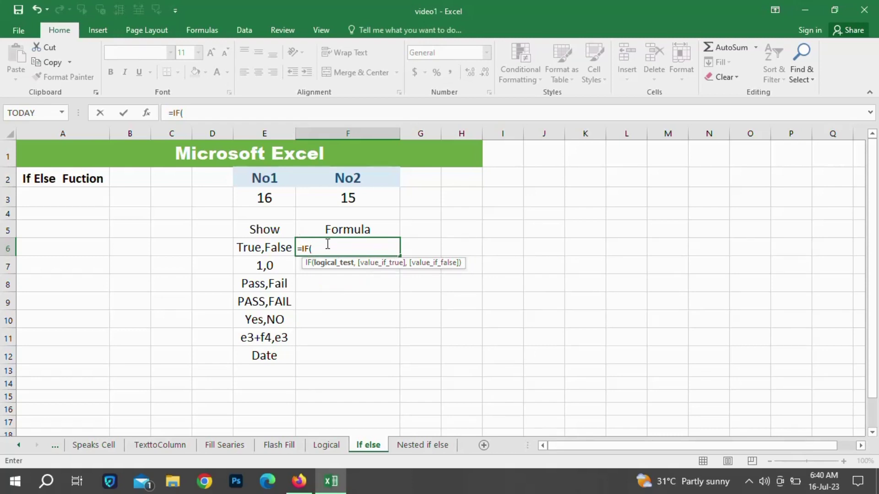
left_click(276, 203)
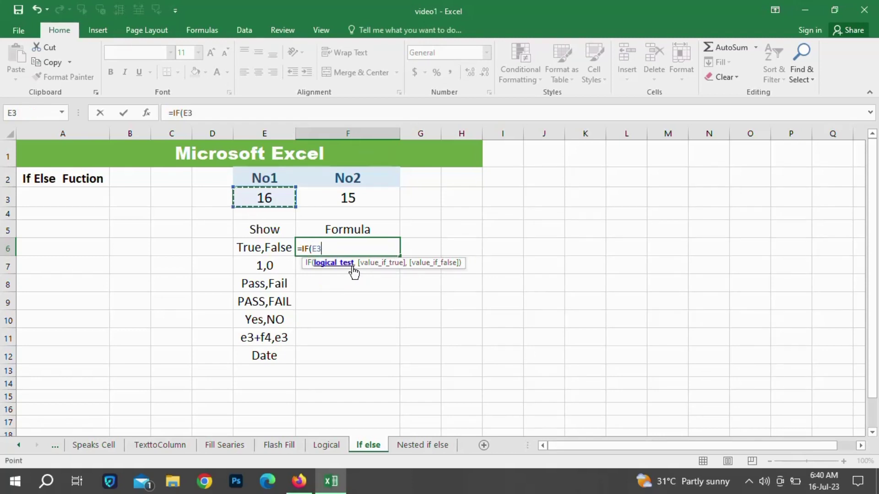
type(">")
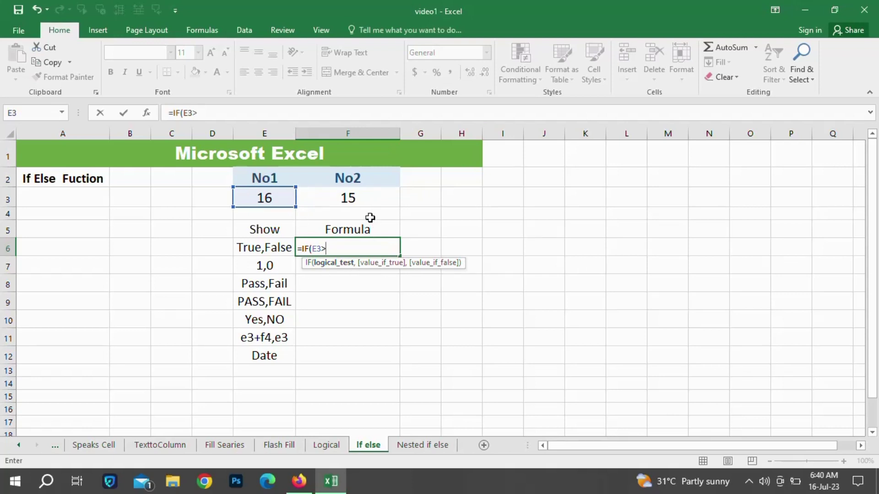
left_click(368, 198)
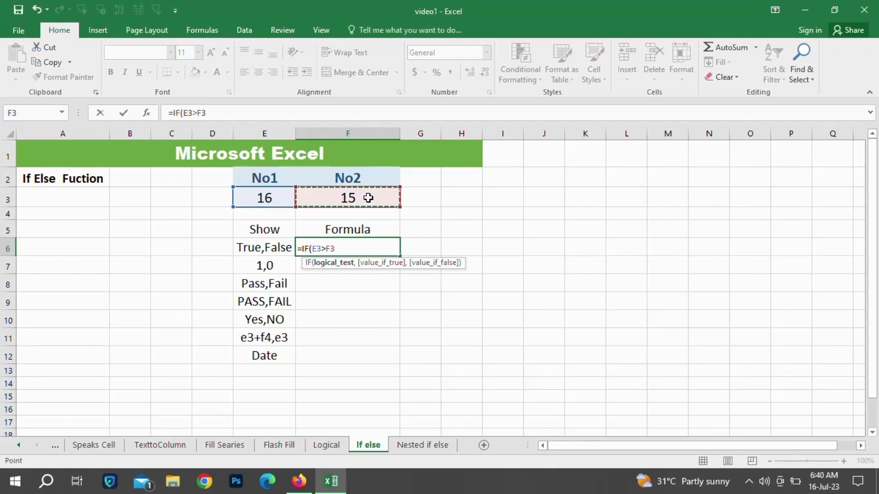
type(",")
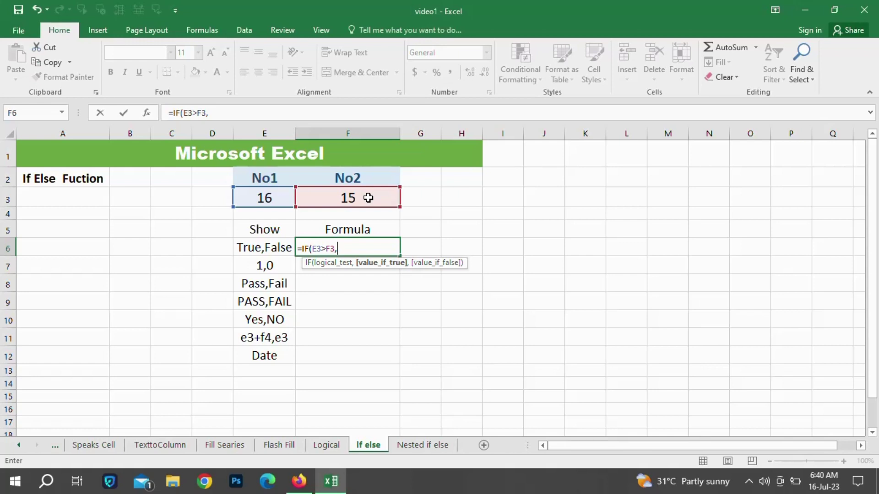
Complete the F6 formula with TRUE as the value if true and FALSE as the value if false, and enter it.
type("Tru")
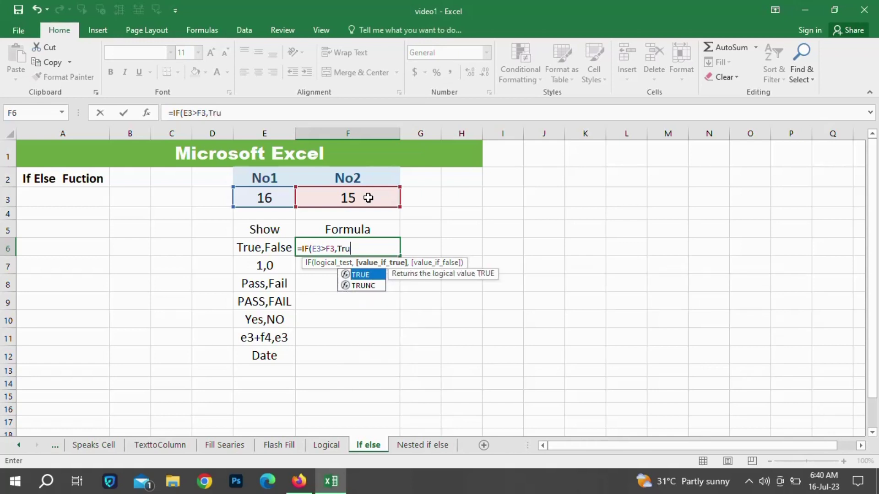
key("Tab")
type(",")
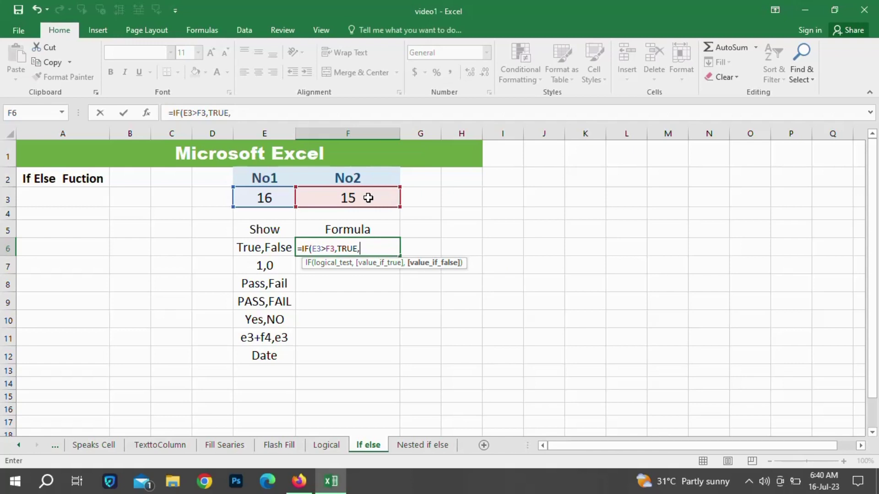
type("Fal")
key("Tab")
type(")")
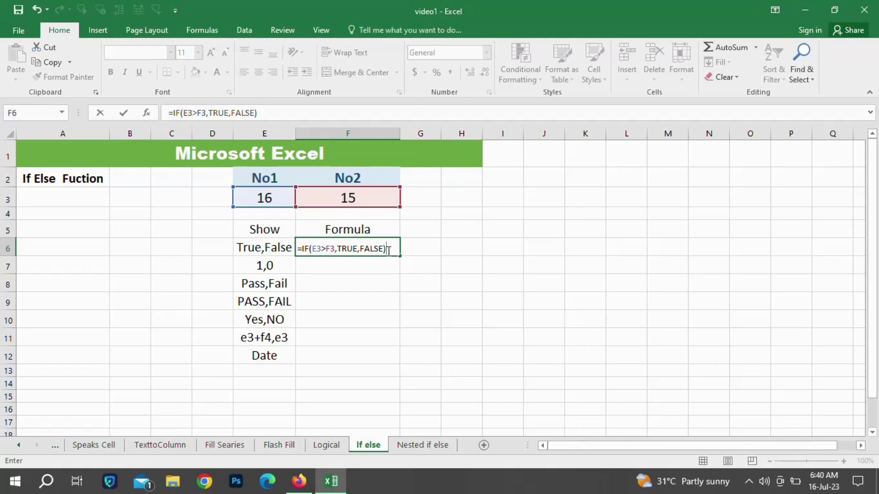
key("Return")
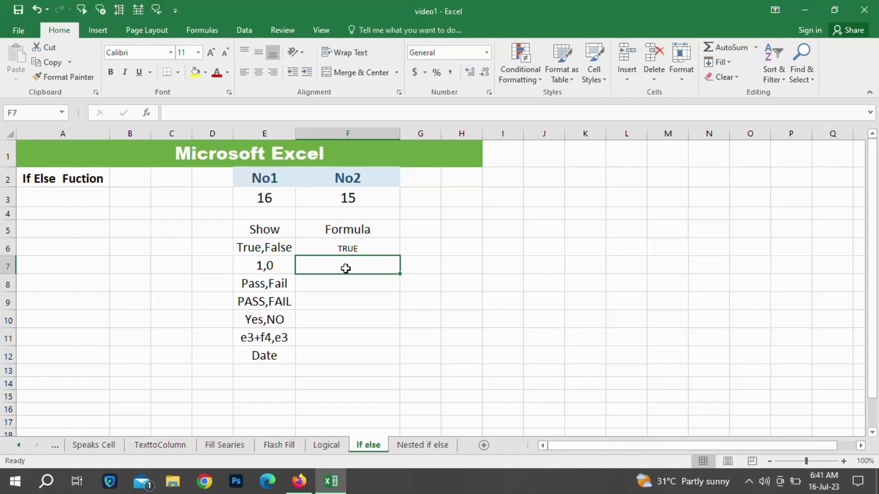
Copy the full text of the IF formula in F6.
double_click(357, 248)
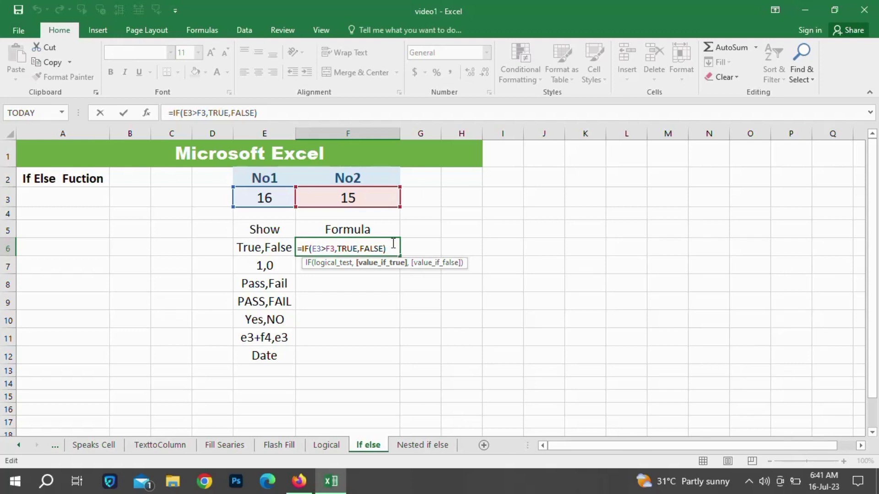
left_click_drag(389, 246, 242, 236)
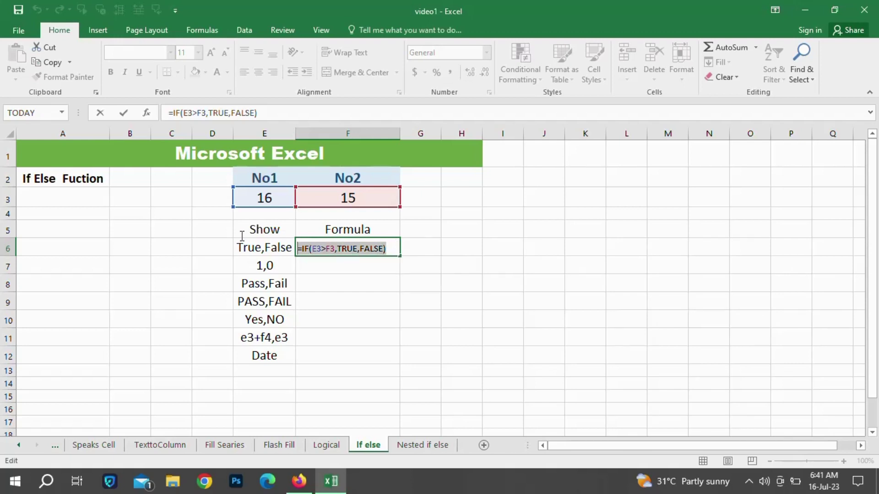
type("=")
left_click(350, 269)
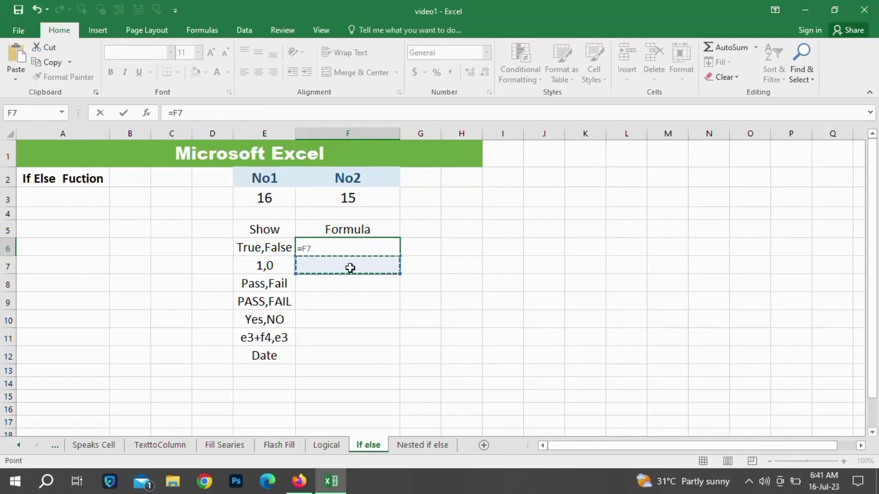
left_click(380, 248)
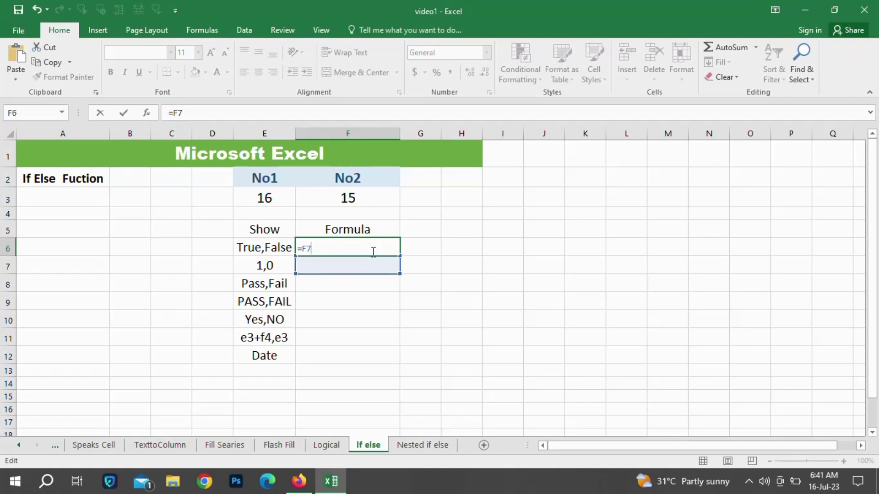
left_click(373, 359)
left_click(346, 259)
left_click(373, 252)
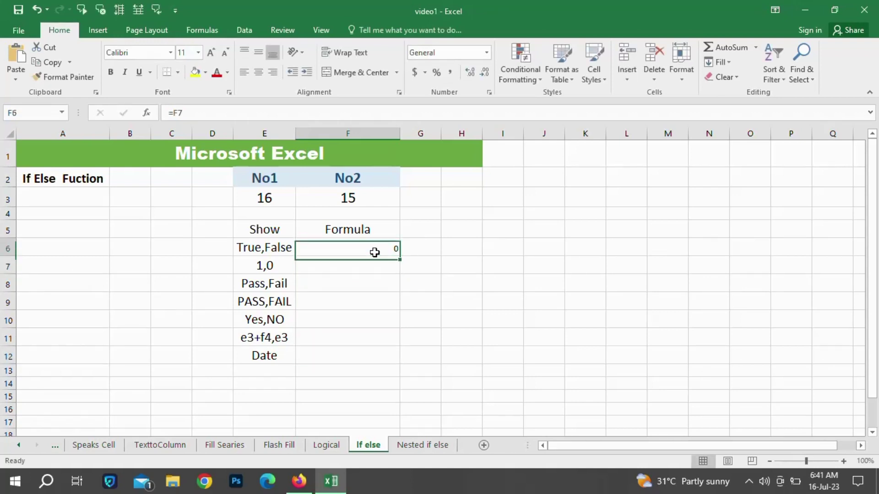
Clear F6 and paste the copied formula =IF(E3>F3,TRUE,FALSE) back into it.
double_click(374, 252)
key("BackSpace")
key("BackSpace")
key("BackSpace")
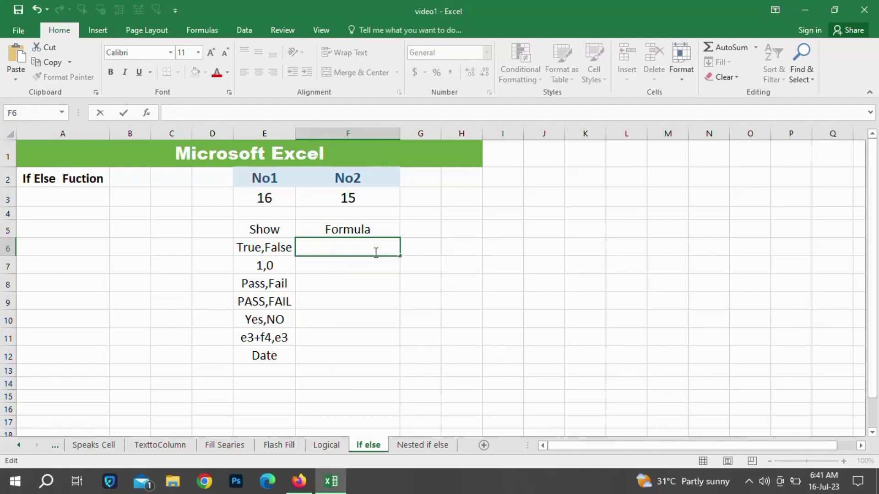
key("ctrl+v")
key("Return")
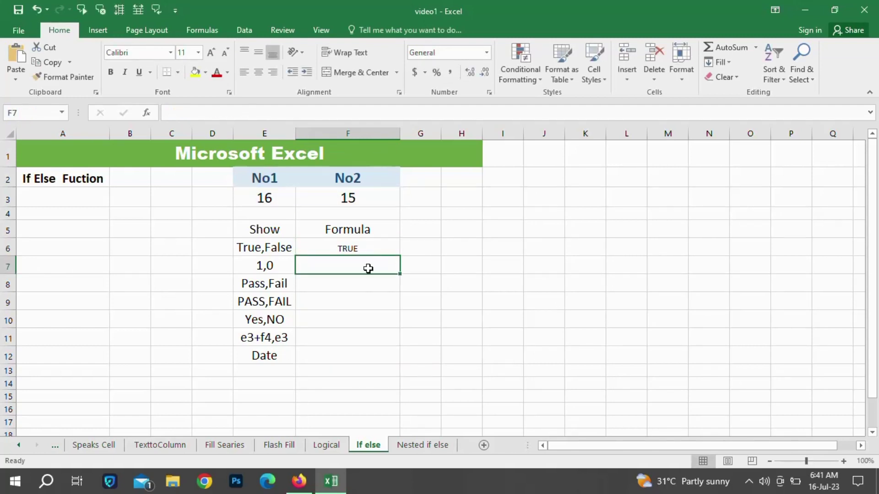
Paste the copied formula =IF(E3>F3,TRUE,FALSE) into F7 and enter it.
double_click(369, 269)
key("ctrl+v")
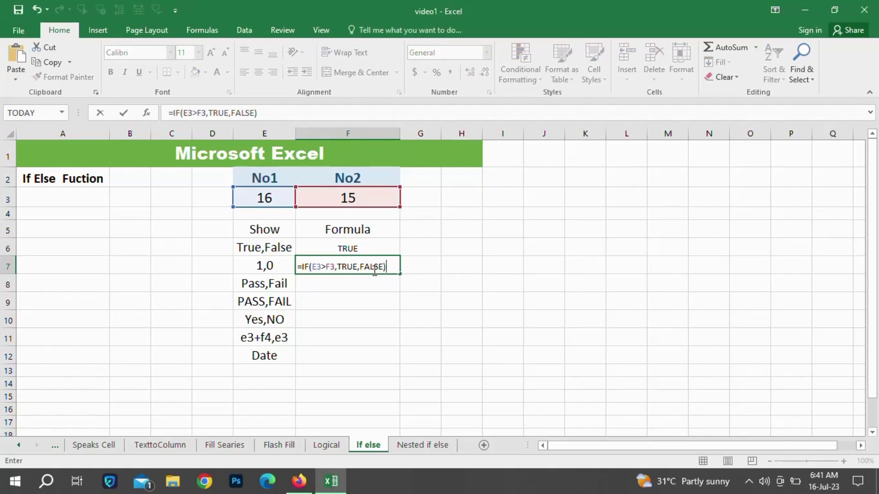
key("Left")
key("Left")
key("Right")
key("Right")
key("Right")
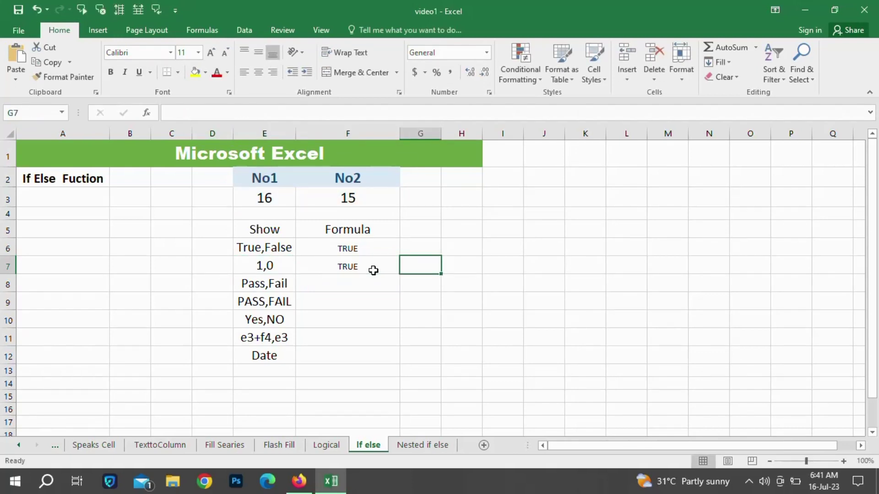
key("Left")
Edit the F7 formula to return 1 if true and 0 if false, giving =IF(E3>F3,1,0).
double_click(373, 270)
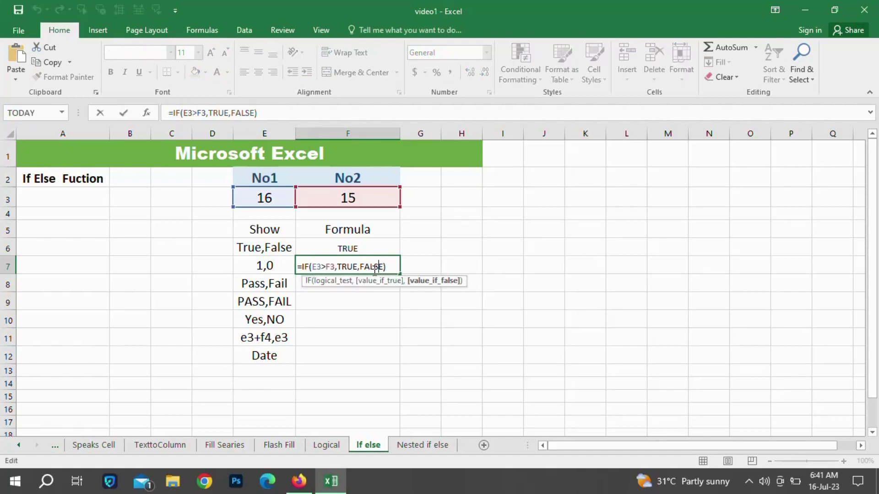
key("Delete")
key("BackSpace")
key("BackSpace")
key("BackSpace")
key("BackSpace")
key("BackSpace")
key("BackSpace")
key("BackSpace")
key("BackSpace")
key("BackSpace")
key("BackSpace")
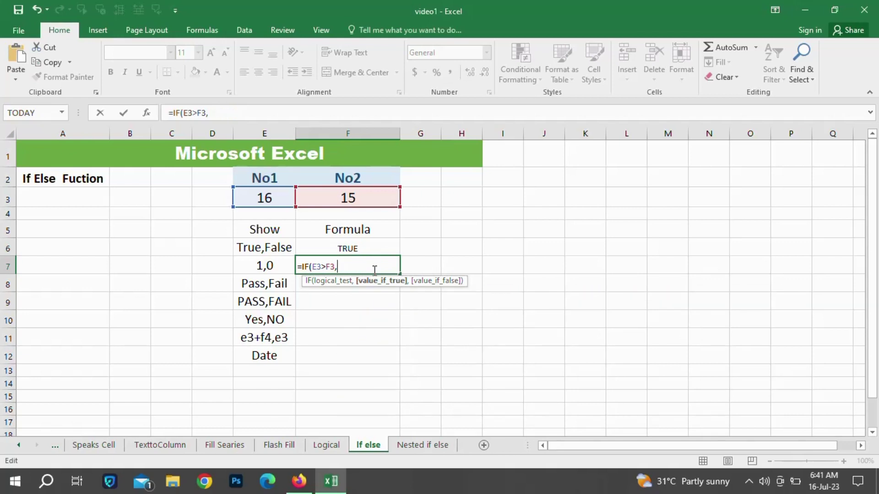
type("1,0")
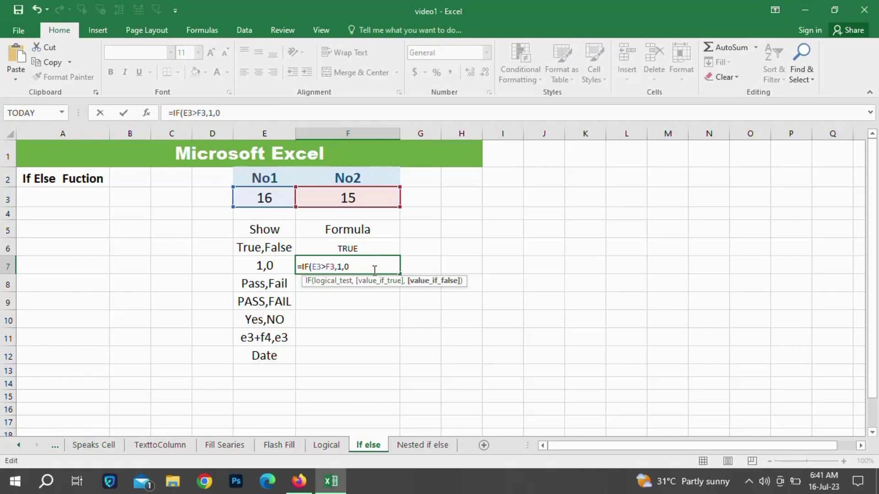
type(")")
key("Return")
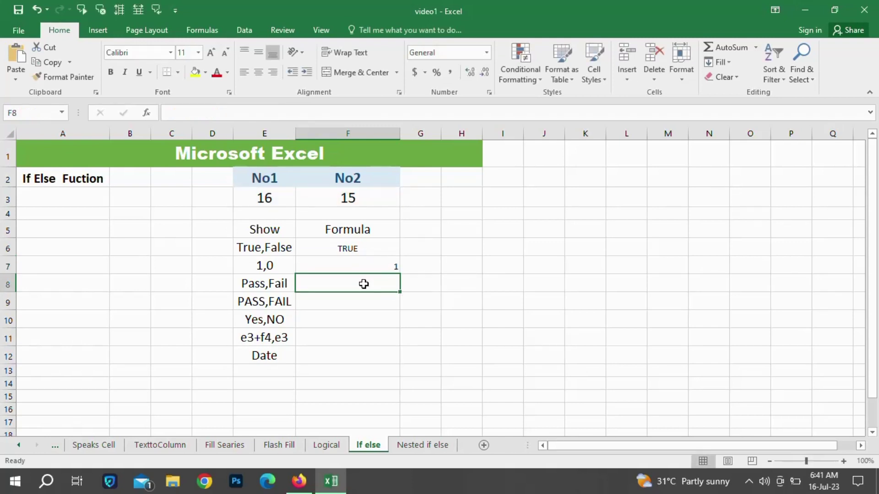
Paste the copied IF formula into F8 and replace its value if true with "pass" in quotation marks.
double_click(361, 285)
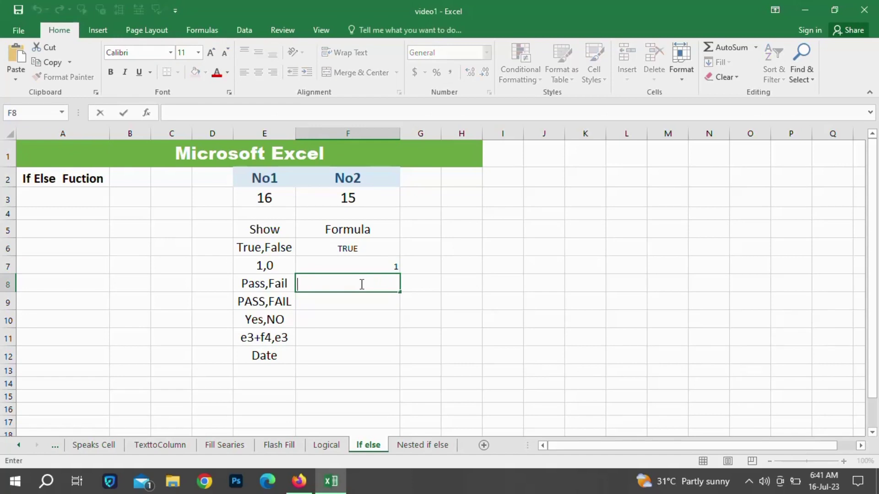
key("ctrl+v")
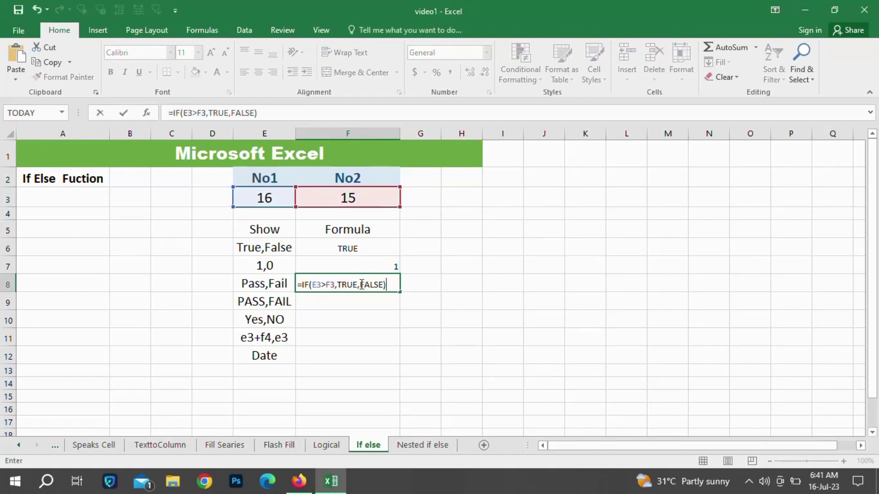
left_click(358, 285)
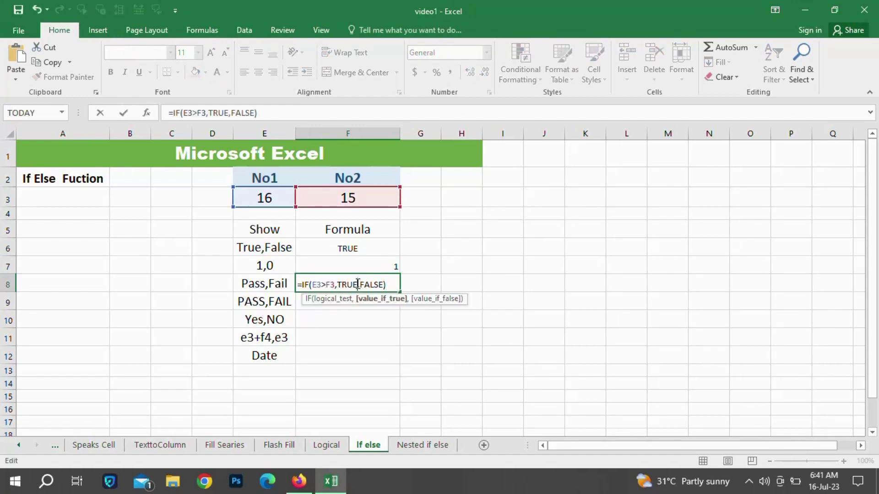
key("BackSpace")
key("BackSpace")
key("BackSpace")
key("Escape")
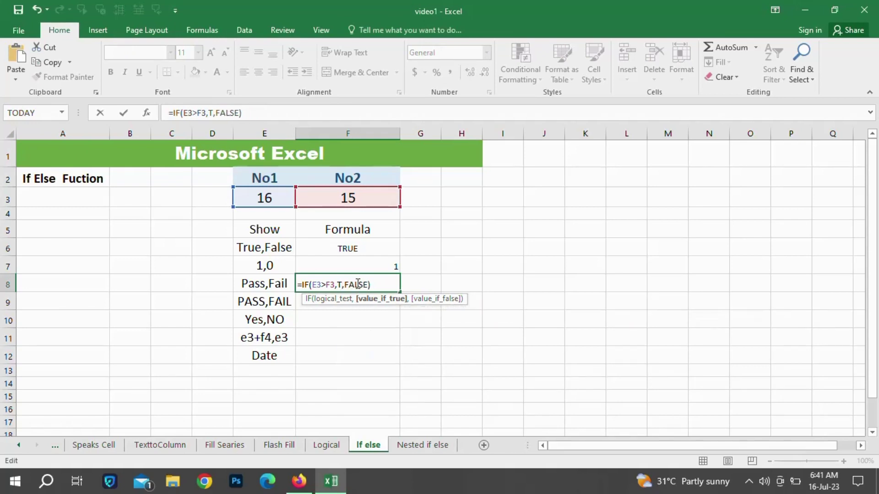
key("BackSpace")
type("\"pass")
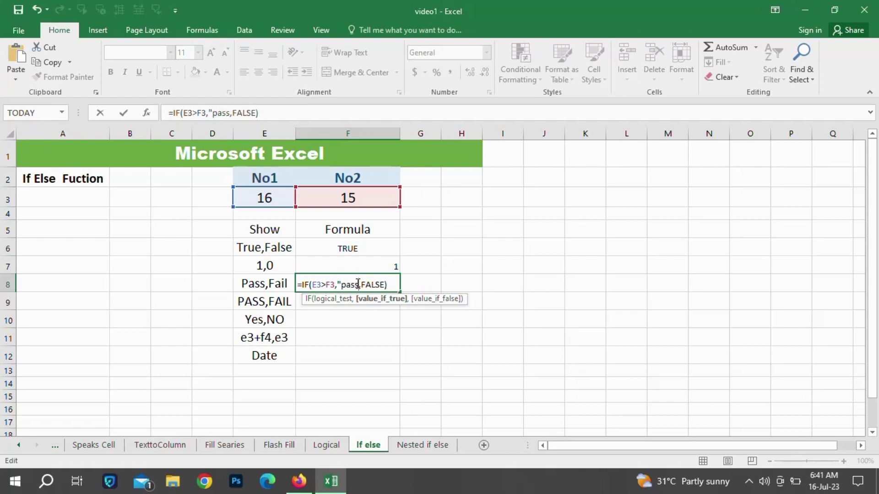
type("\"")
Replace the value if false in the F8 formula with "Fail" in quotation marks and enter the formula.
key("Right")
key("Right")
key("Right")
key("Right")
key("Right")
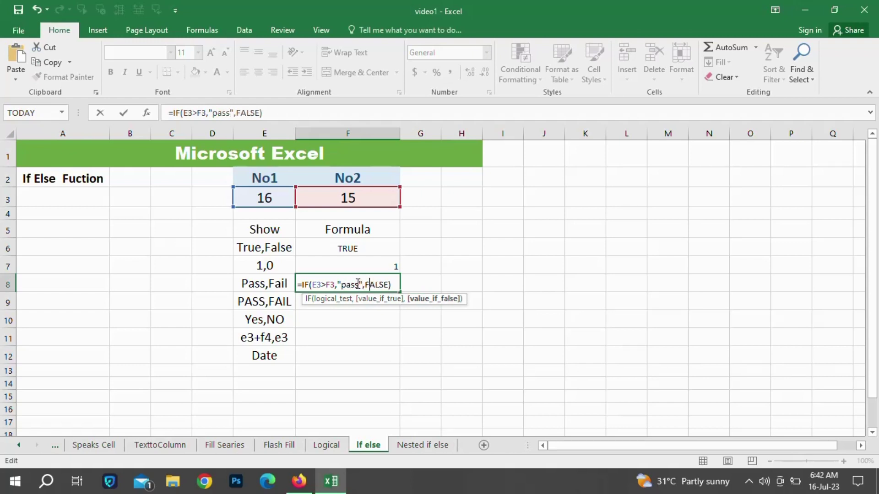
key("BackSpace")
key("BackSpace")
key("BackSpace")
key("BackSpace")
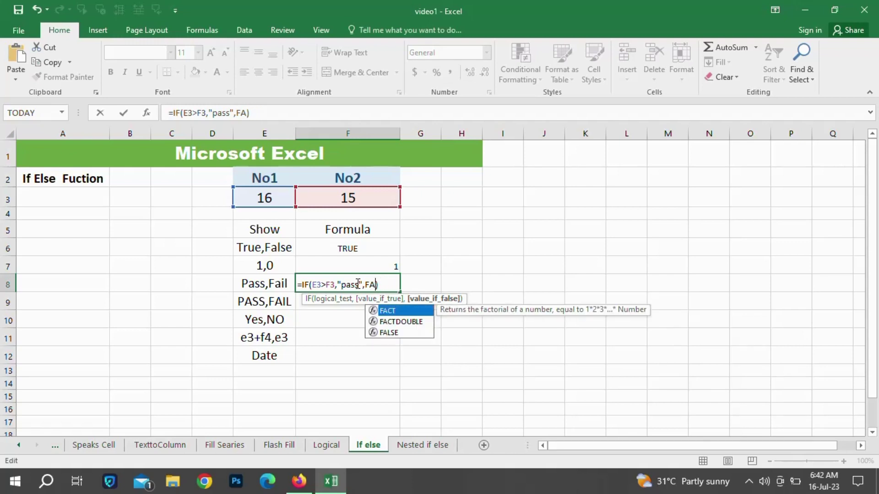
key("BackSpace")
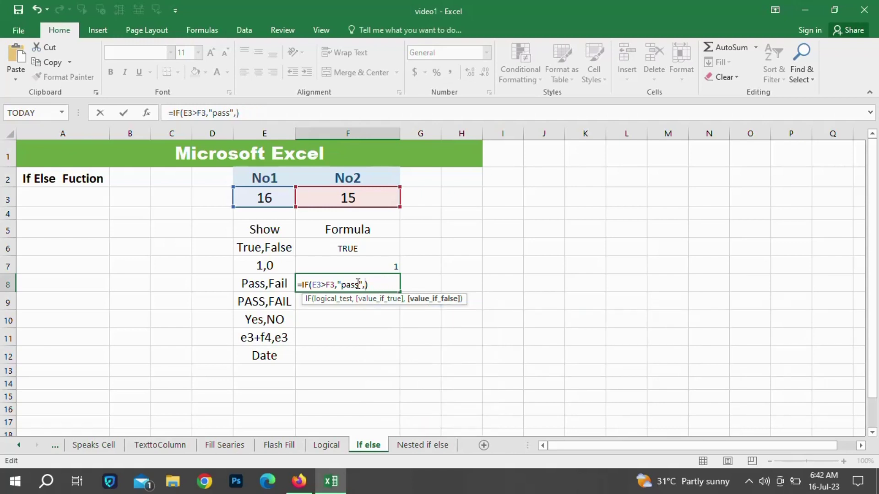
type("\",\"Fail")
key("Return")
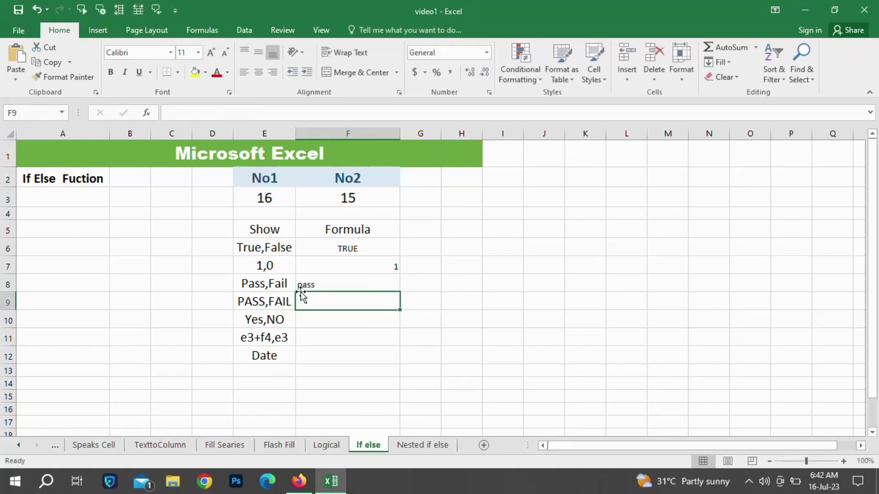
Copy the full text of the pass/Fail formula in F8.
double_click(325, 306)
double_click(338, 280)
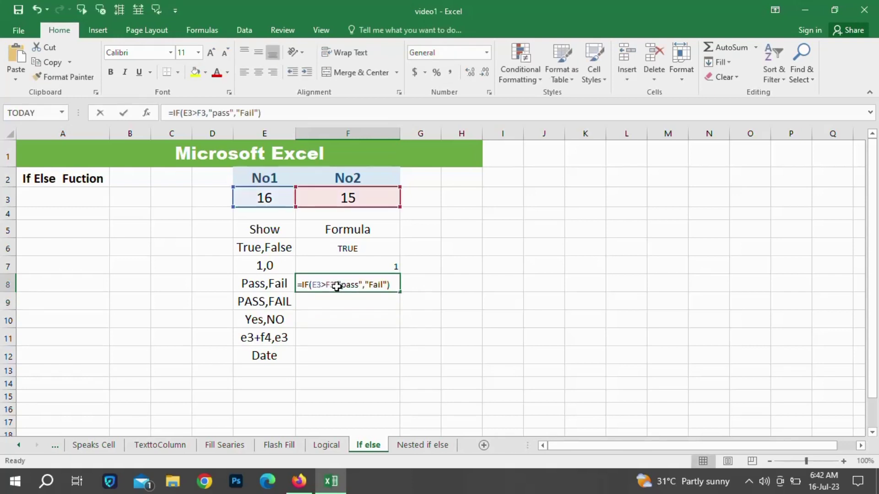
left_click_drag(399, 285, 223, 286)
key("ctrl+c")
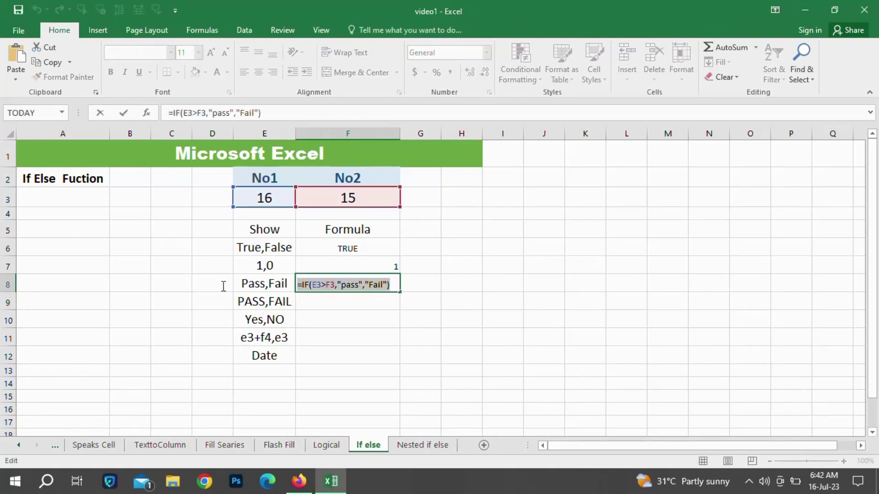
Paste the copied pass/Fail formula into F9 and insert the UPPER function with its opening parenthesis in front of IF.
key("Return")
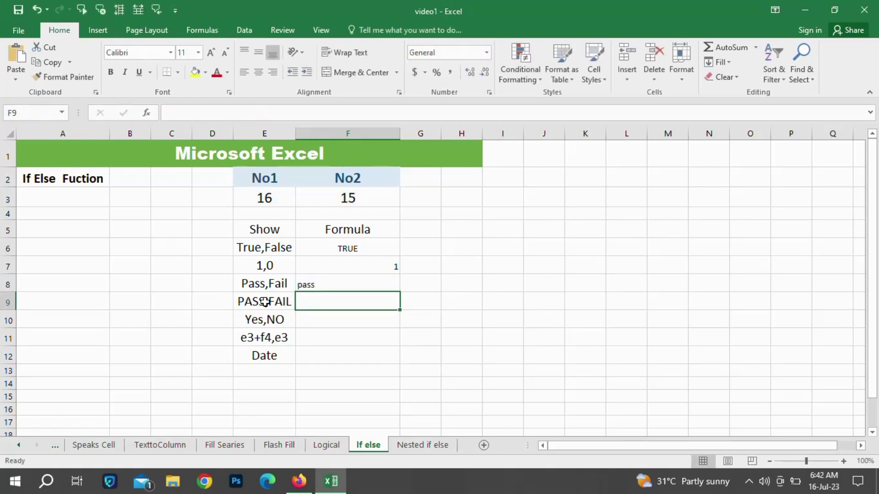
double_click(332, 304)
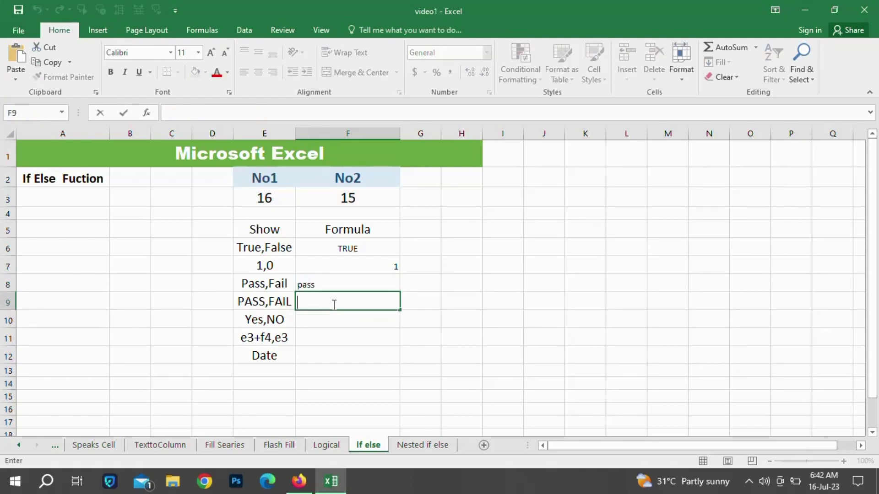
key("ctrl+v")
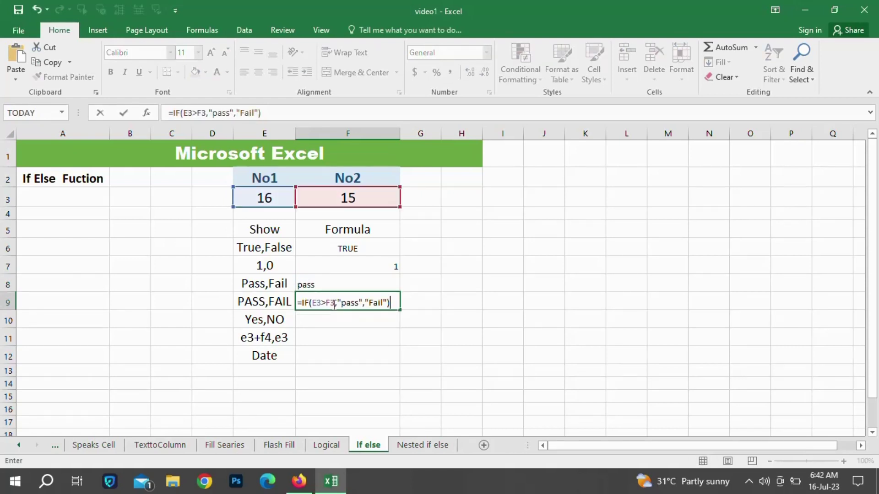
left_click(303, 305)
type("u")
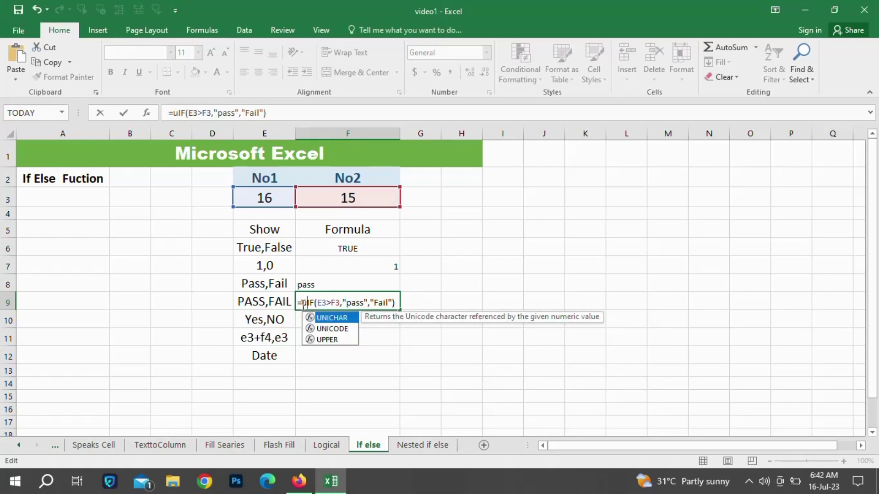
type("p")
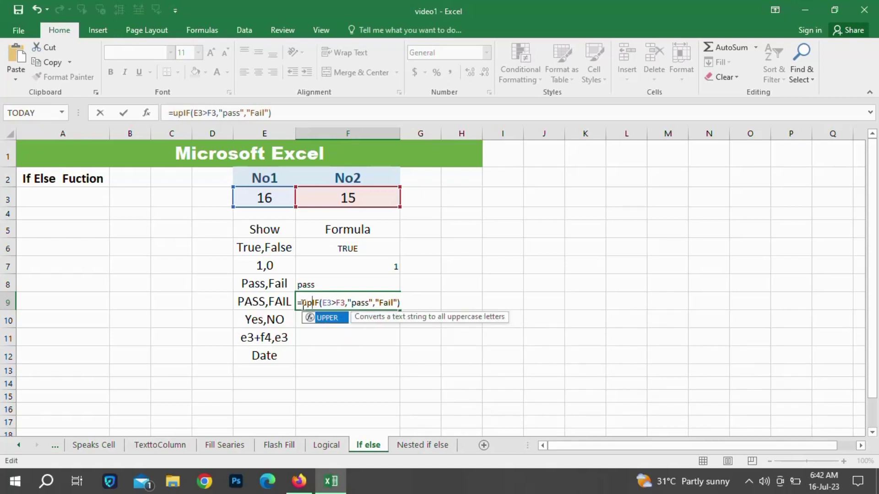
key("Tab")
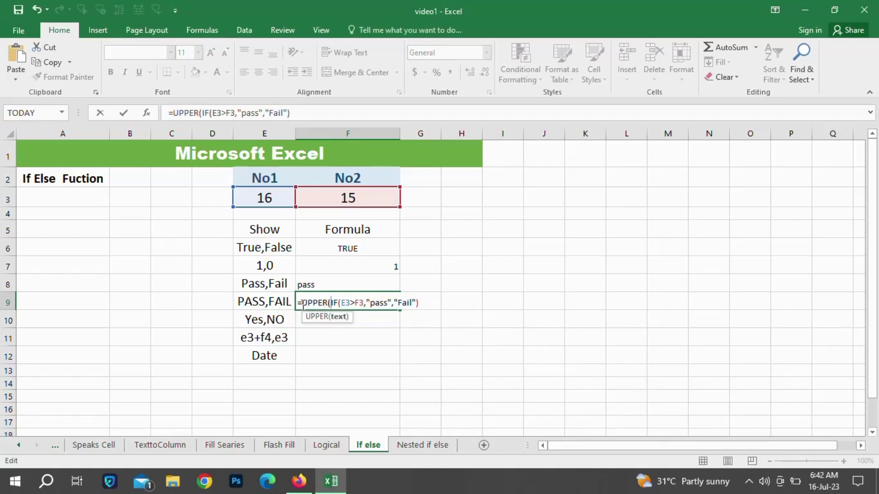
Add the closing parenthesis for UPPER at the end of the F9 formula and enter =UPPER(IF(E3>F3,"pass","Fail")).
key("Right")
key("Right")
key("Right")
key("Right")
key("Right")
key("Right")
key("Right")
key("Right")
key("Right")
key("Right")
key("Right")
key("Right")
key("Right")
key("Right")
key("Right")
key("Right")
key("Right")
key("Right")
key("Right")
key("Right")
type(")")
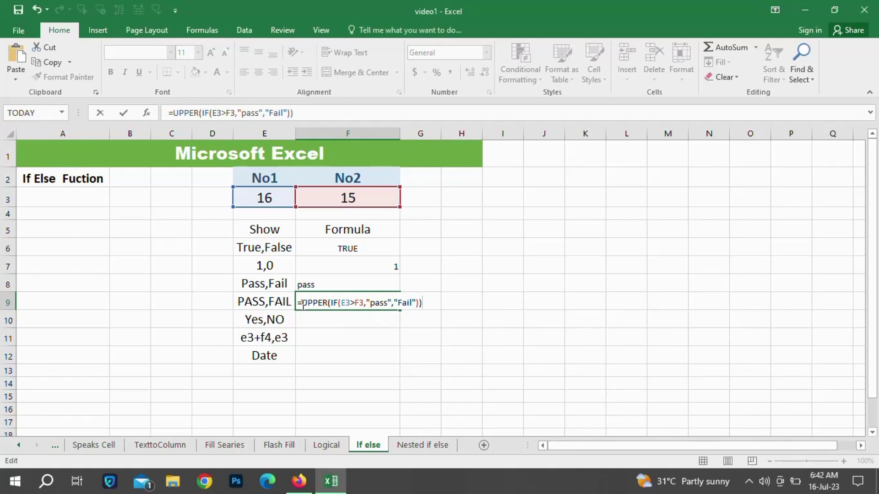
key("Return")
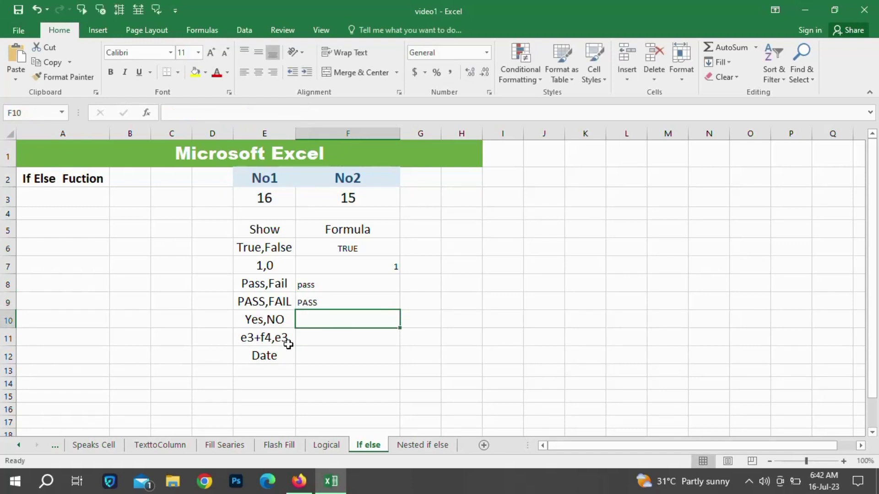
Paste the copied pass/Fail formula into F10 and replace its value if true with "Yes", keeping the quotation marks.
double_click(345, 319)
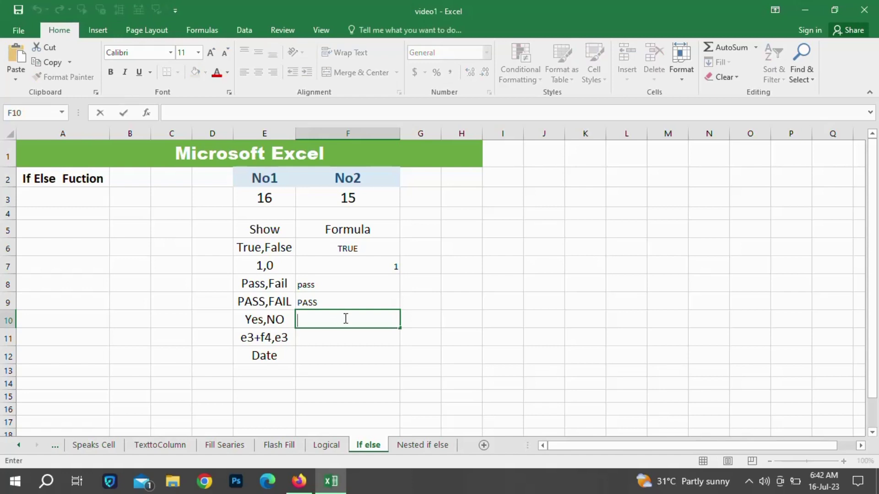
key("ctrl+v")
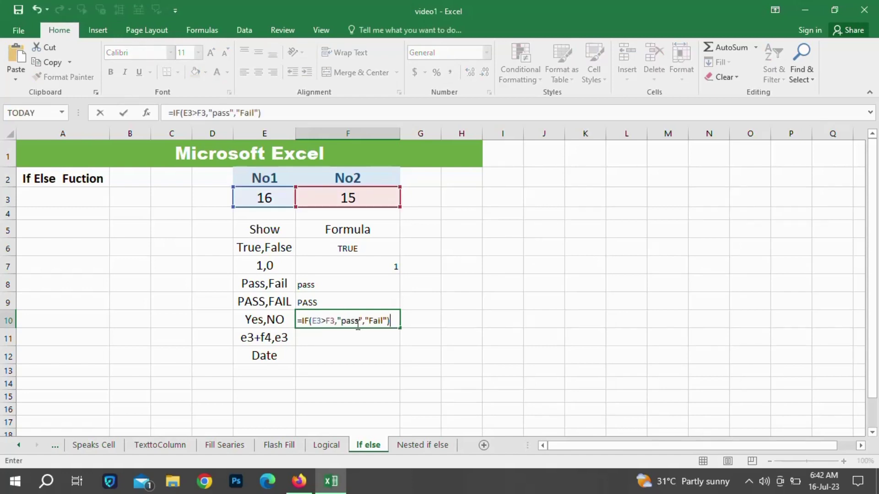
left_click(356, 320)
key("BackSpace")
key("BackSpace")
key("BackSpace")
key("BackSpace")
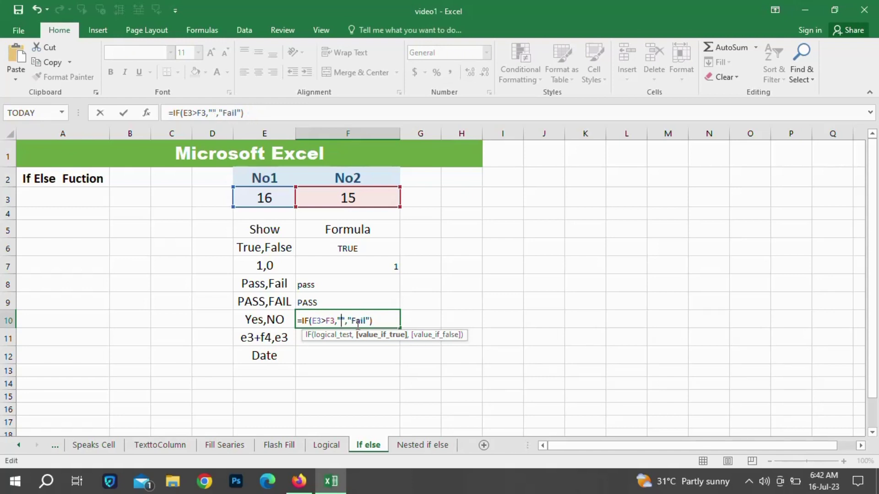
type("Yes")
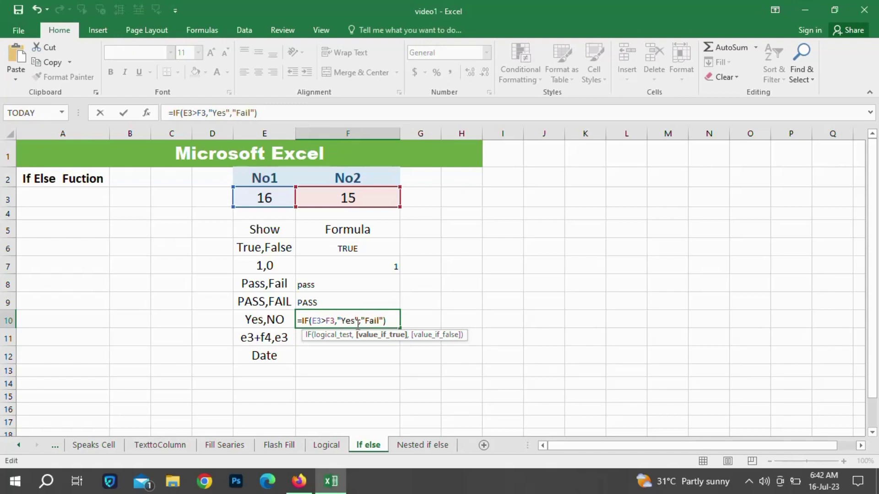
Replace the value if false in the F10 formula with "No", keeping the quotation marks.
key("Right")
key("Right")
key("Right")
key("Right")
key("Right")
key("Right")
key("Right")
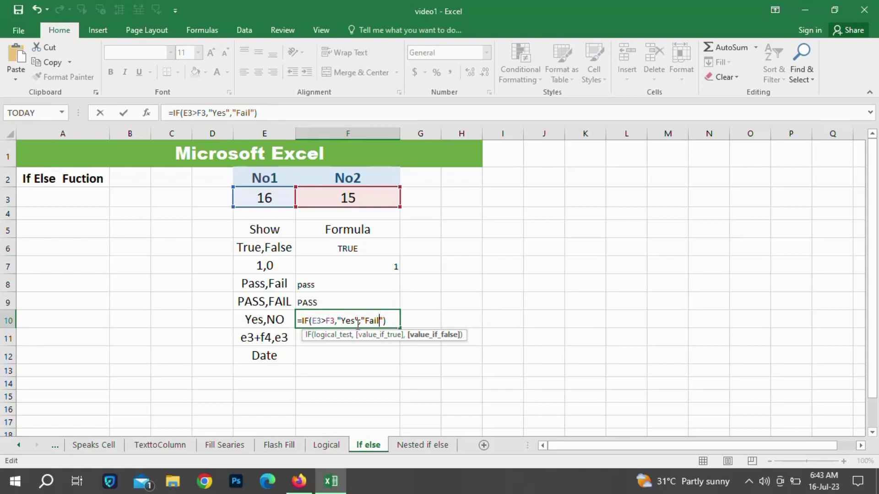
key("BackSpace")
key("BackSpace")
key("BackSpace")
key("BackSpace")
type("No")
Change the comparison in the F10 formula to E3<F3 and enter the formula.
key("Left")
key("Left")
key("Left")
key("Left")
key("Left")
key("Left")
key("Left")
key("Left")
key("Left")
key("Left")
key("Left")
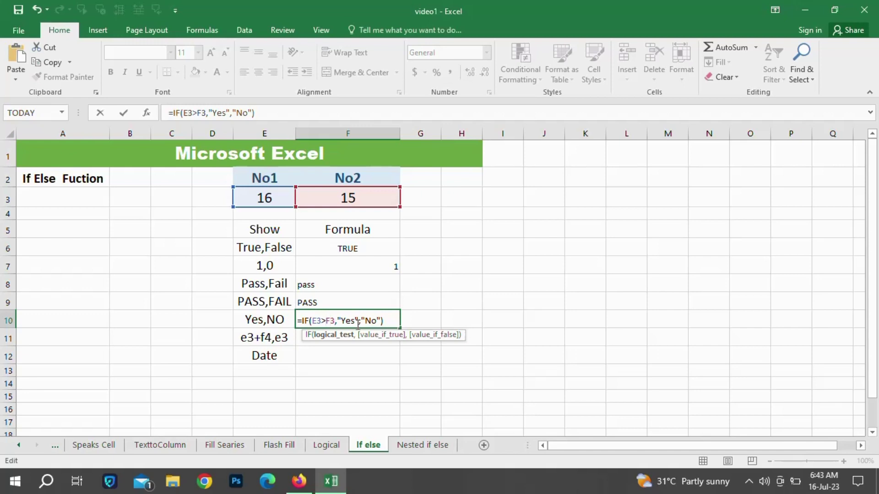
key("Left")
key("BackSpace")
type("<")
key("Return")
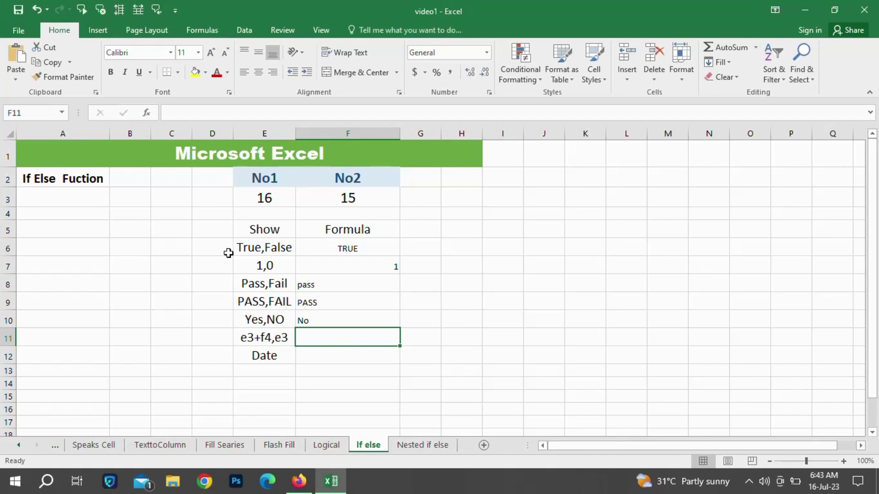
Paste the copied pass/Fail formula into F11 and enter it.
double_click(326, 342)
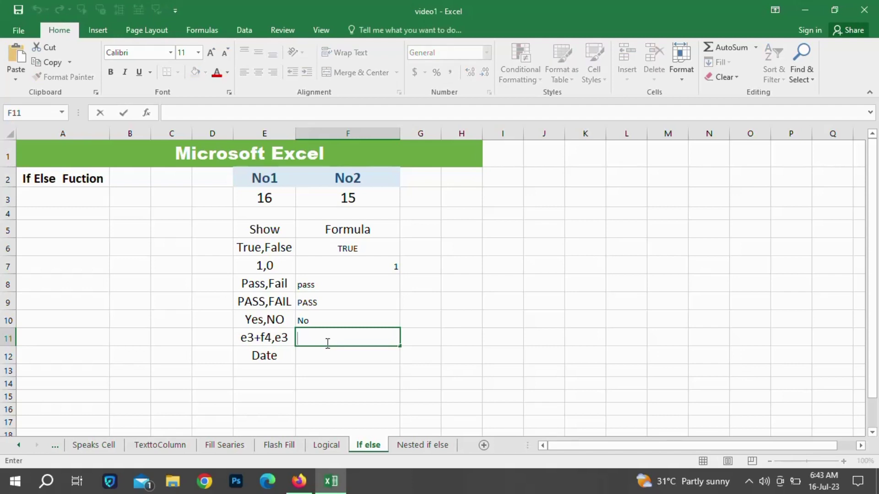
key("ctrl+v")
key("Left")
key("Left")
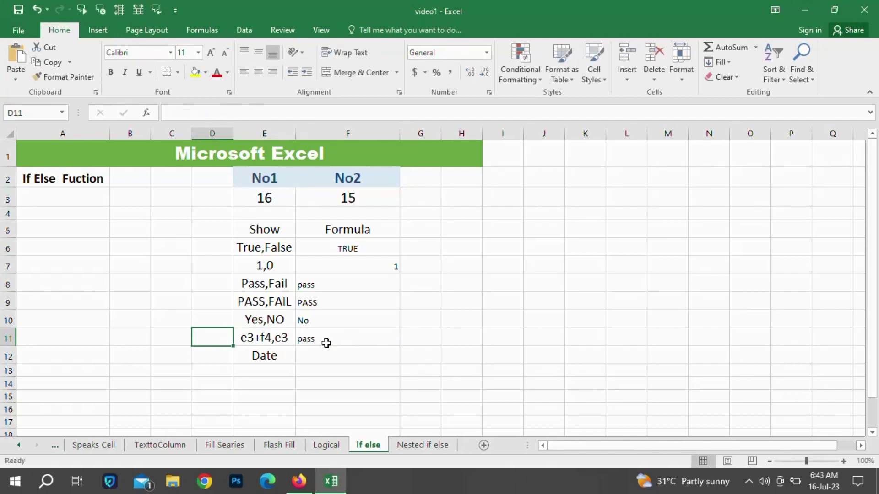
Replace the quoted value if true in the F11 formula with the sum E3+F3 and enter the formula.
key("Right")
key("Right")
key("F2")
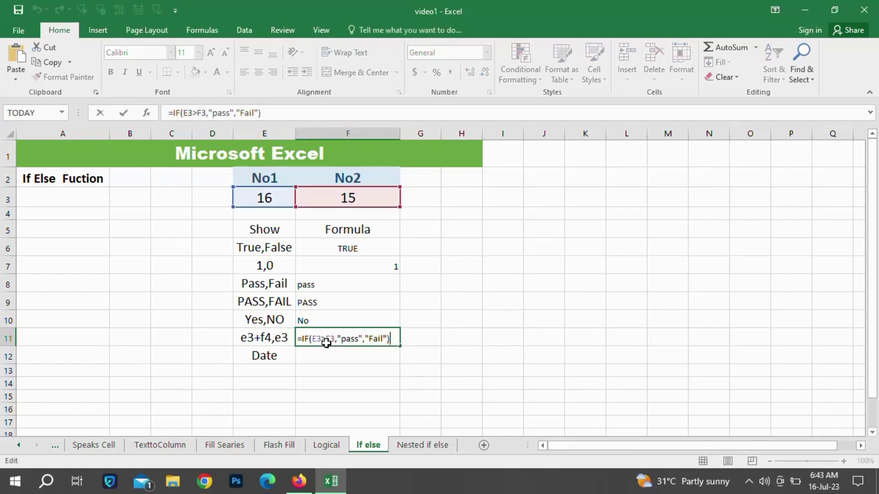
key("Left")
key("Left")
key("Left")
key("Left")
key("Left")
key("Left")
key("Left")
key("Left")
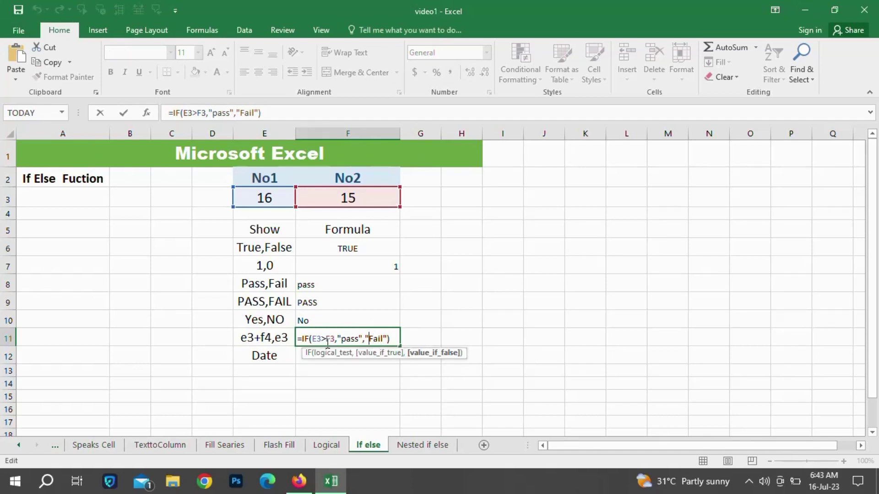
key("BackSpace")
key("BackSpace")
key("BackSpace")
key("BackSpace")
key("BackSpace")
key("BackSpace")
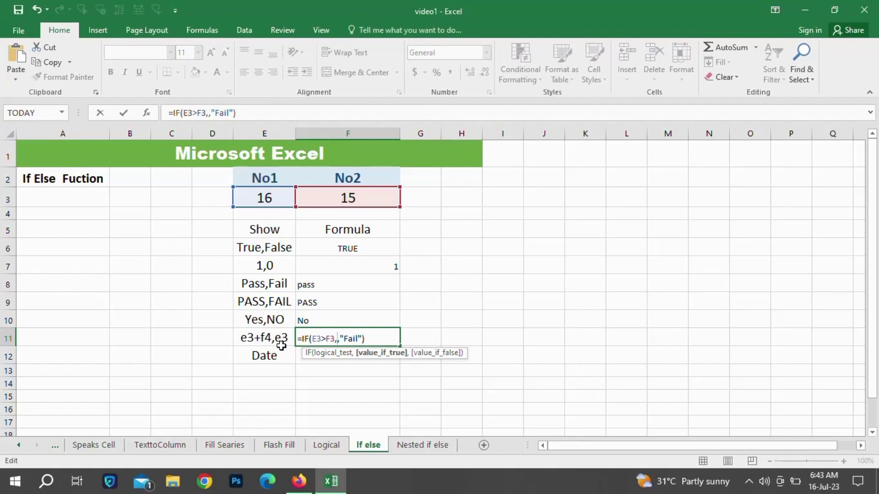
left_click(274, 198)
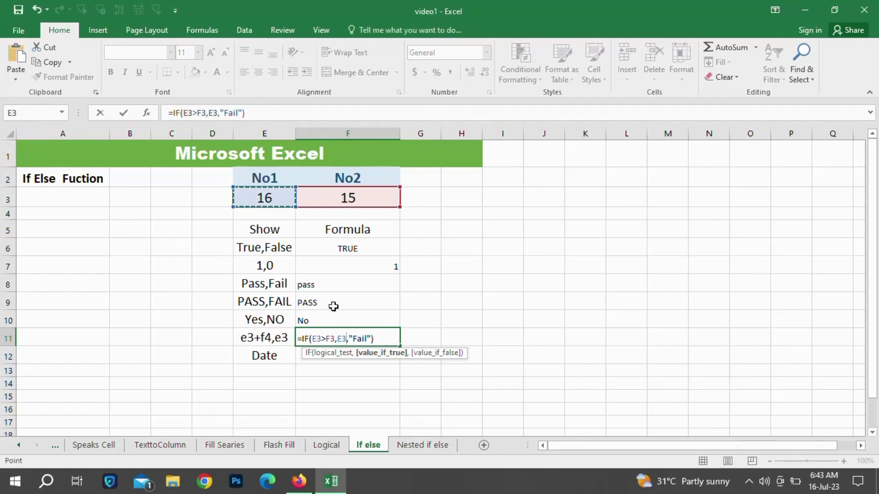
type("+")
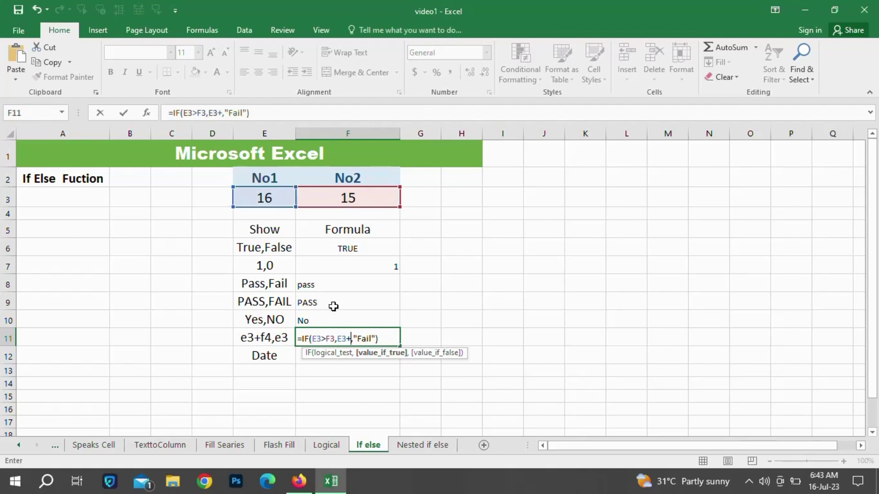
left_click(359, 196)
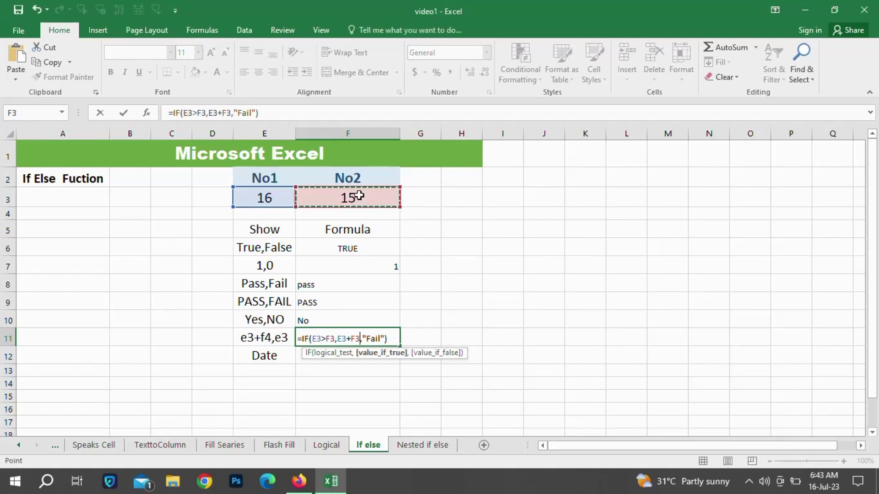
key("Right")
key("Right")
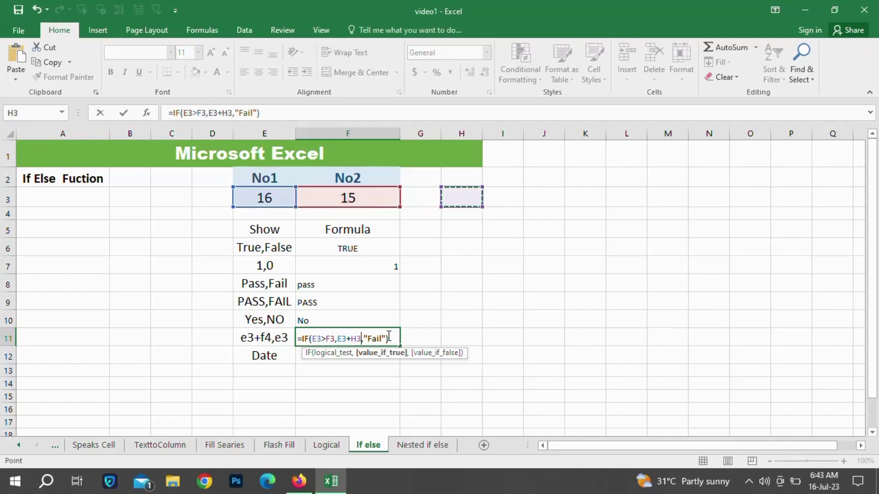
key("Left")
key("Left")
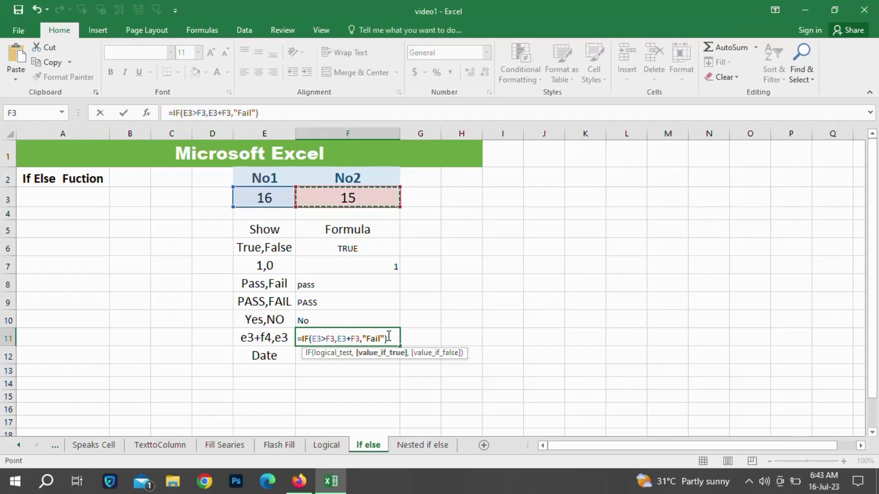
key("Tab")
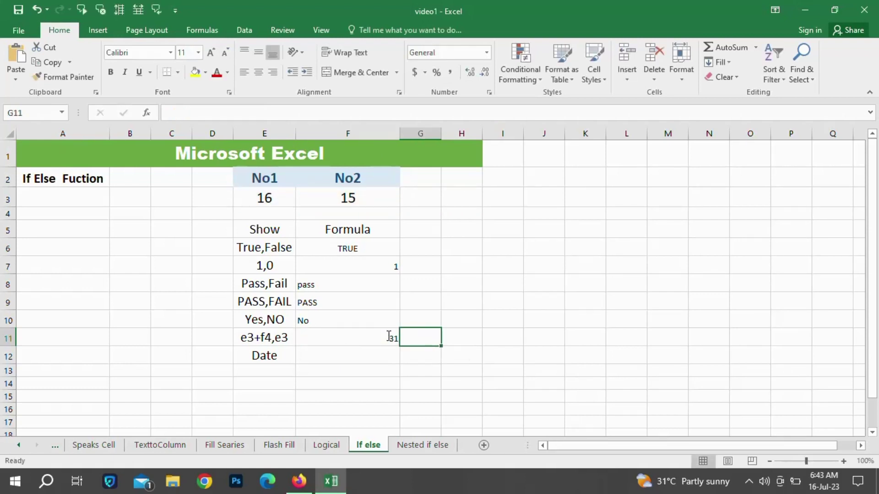
Replace the value if false in the F11 formula with E3-F3 and enter =IF(E3>F3,E3+F3,E3-F3).
left_click(388, 336)
double_click(388, 337)
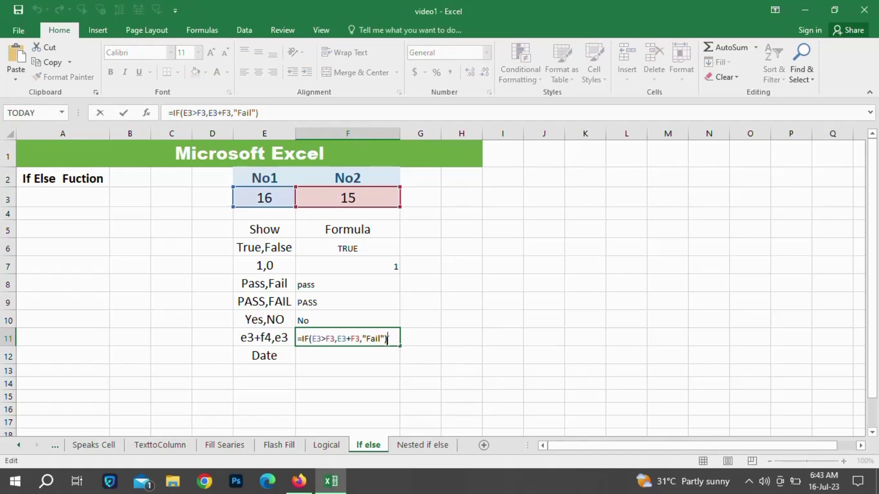
left_click(384, 339)
key("BackSpace")
key("BackSpace")
key("BackSpace")
key("BackSpace")
key("BackSpace")
key("BackSpace")
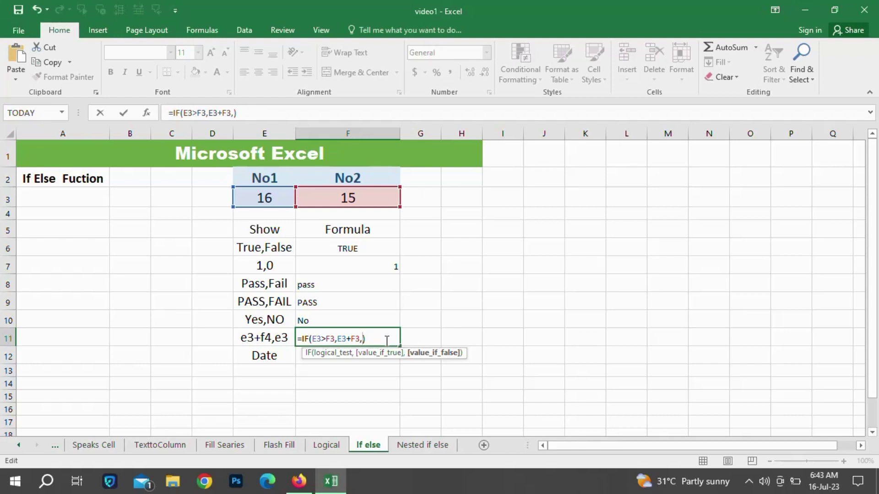
left_click(263, 197)
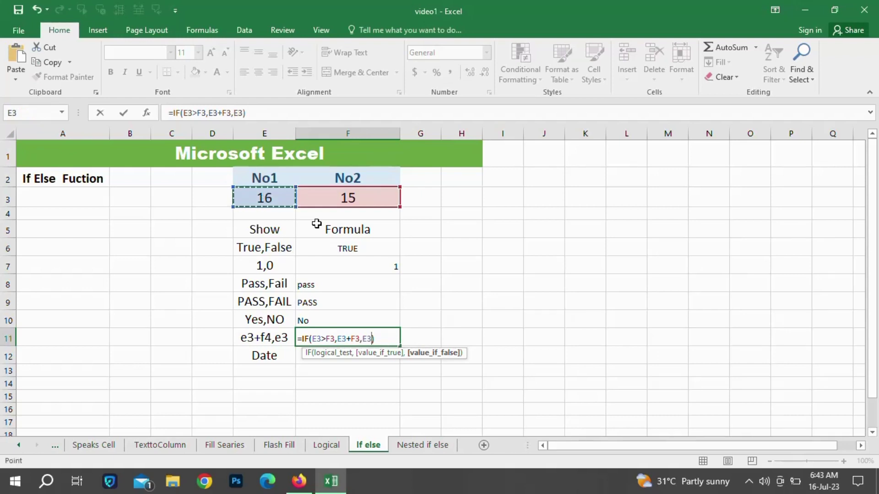
type("-")
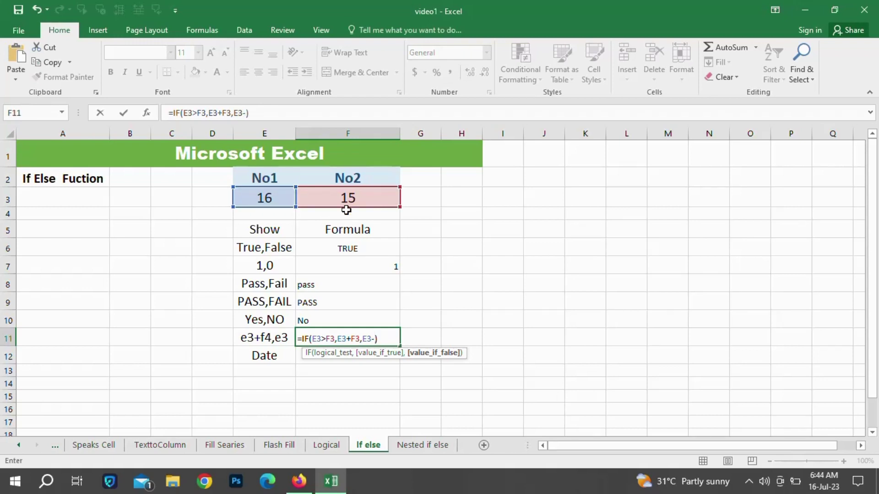
left_click(348, 194)
key("Return")
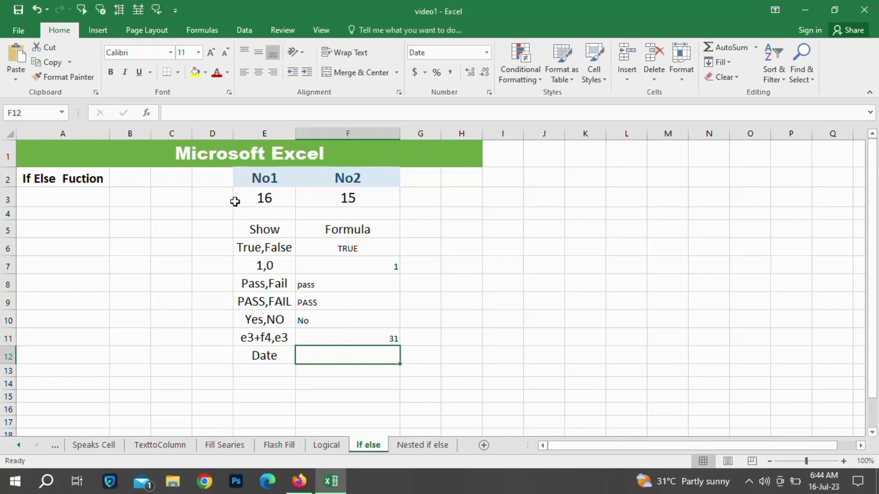
Start an IF formula in F12, beside Date, with the logical test E3>F3.
double_click(336, 360)
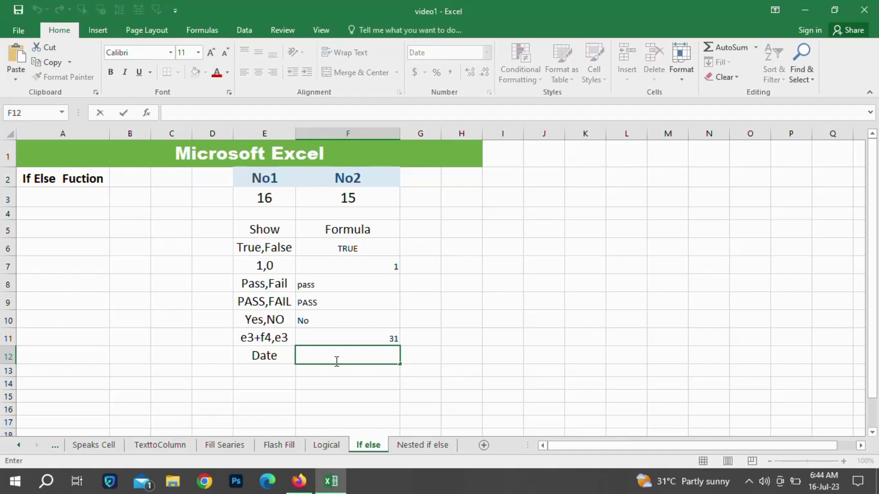
type("=if")
key("Tab")
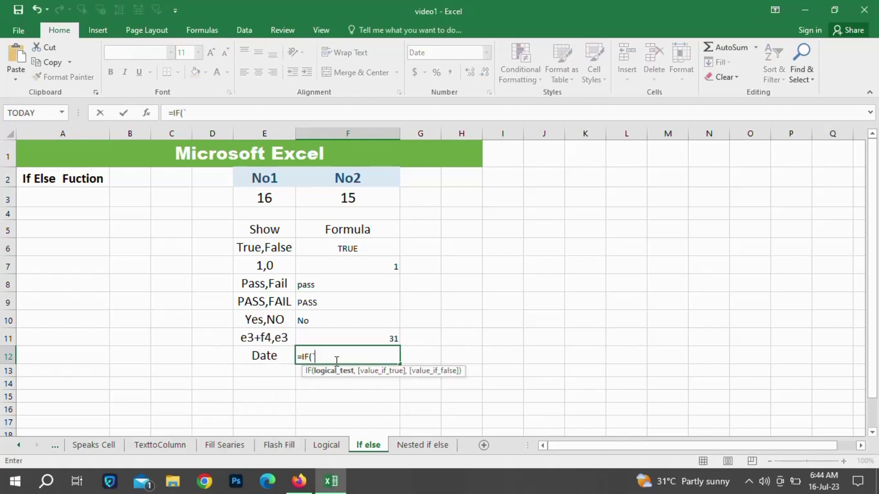
type("`")
left_click(252, 196)
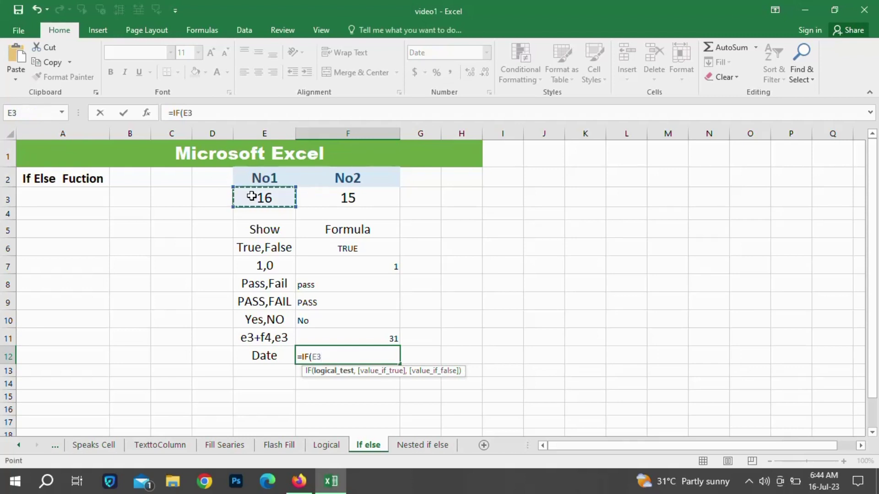
type(">")
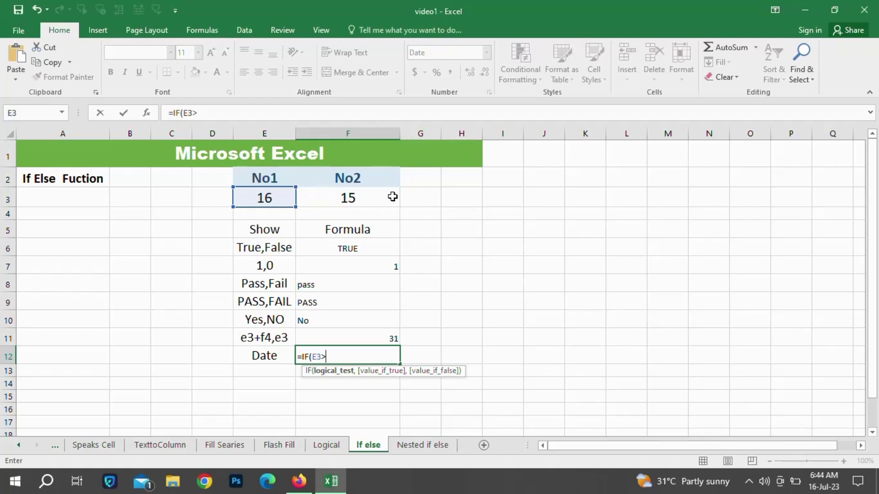
left_click(363, 201)
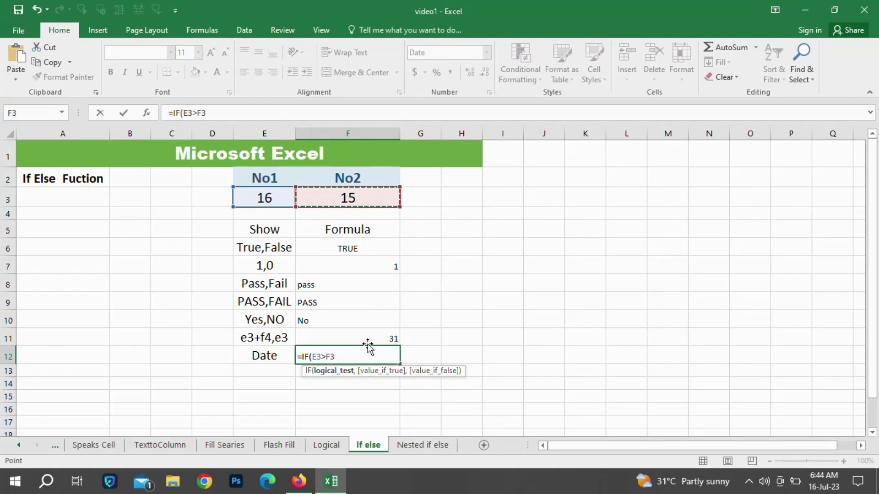
type(",")
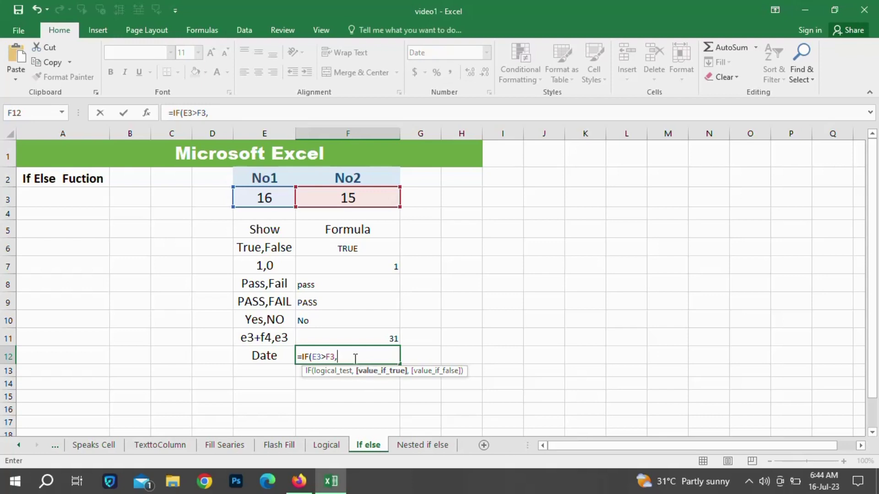
type("da")
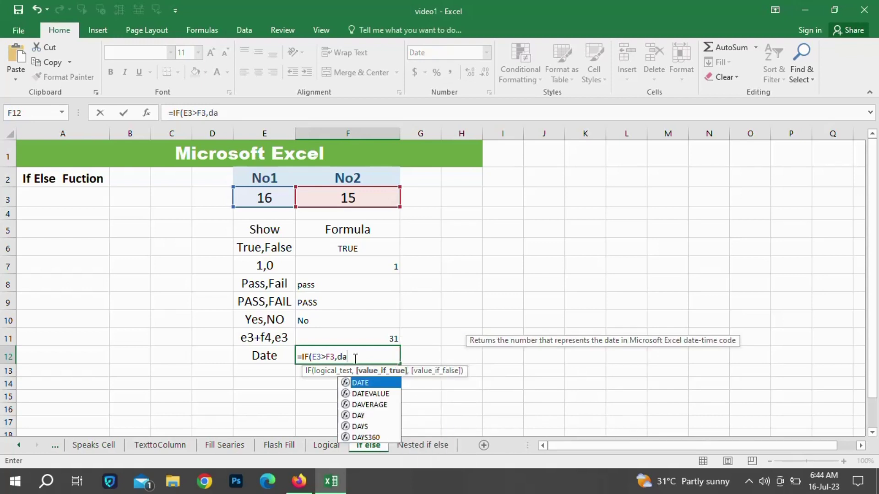
key("Tab")
key("BackSpace")
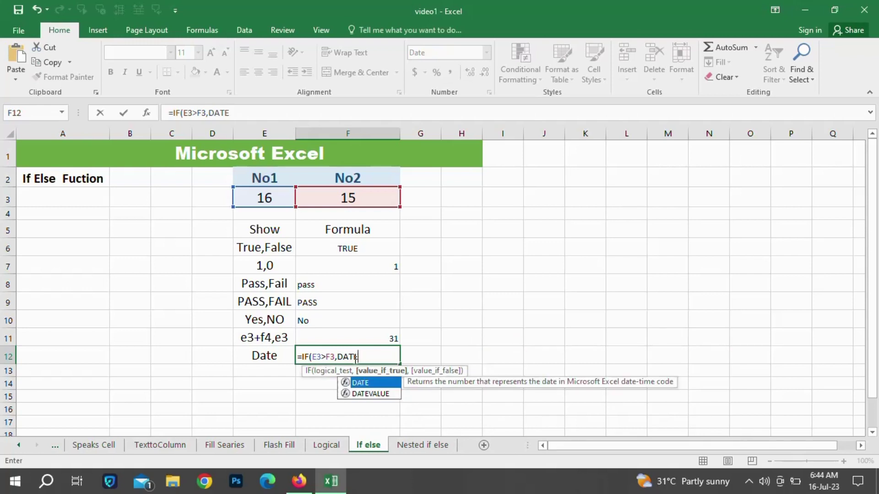
type(".")
key("BackSpace")
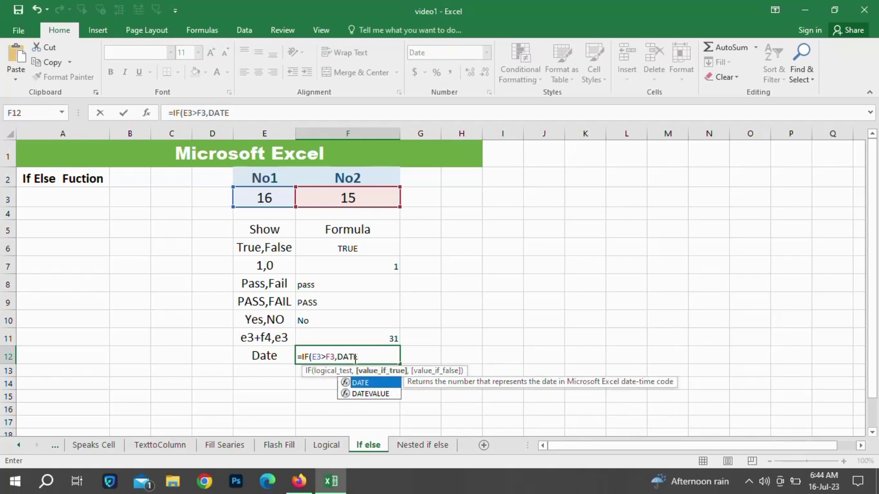
key("BackSpace")
key("BackSpace")
key("BackSpace")
key("BackSpace")
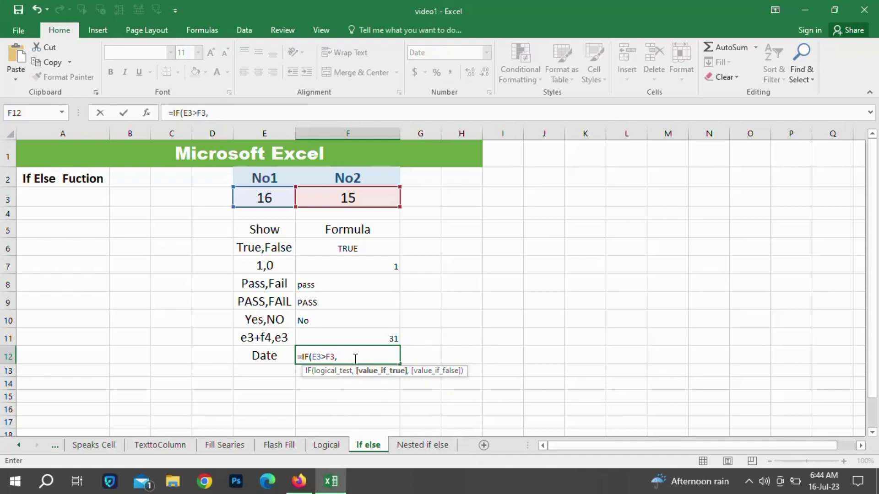
Complete the F12 formula with TODAY() as the value if true and TODAY()+10 as the value if false, and enter it.
type("to")
key("Tab")
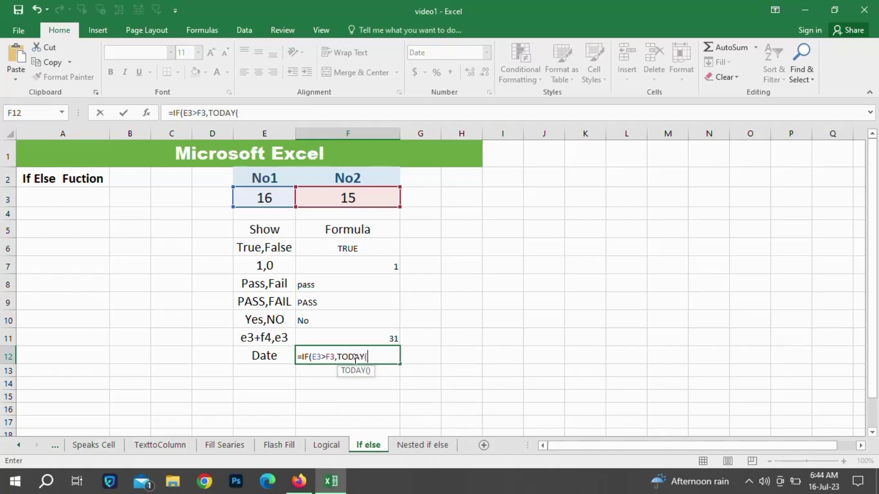
type("),")
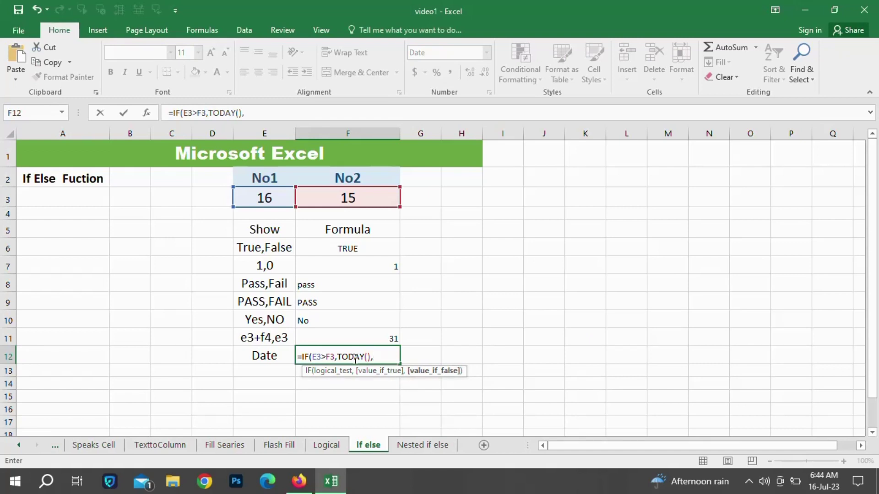
type("to")
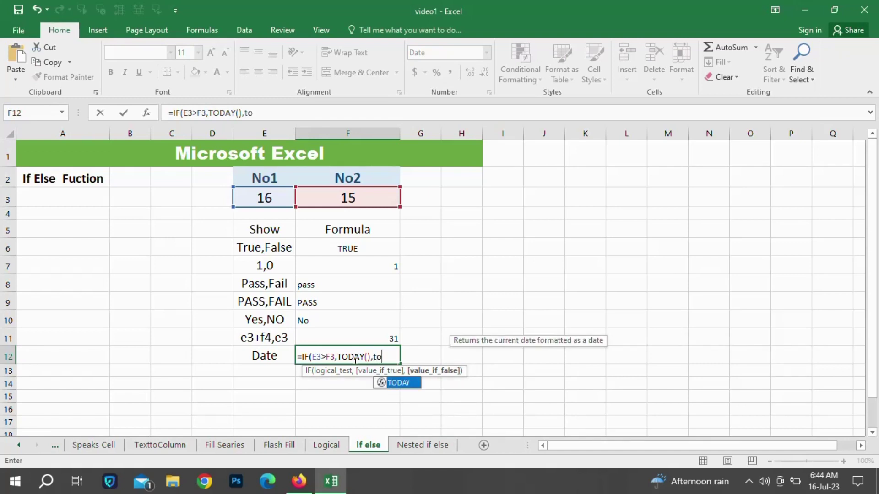
key("Tab")
type(")")
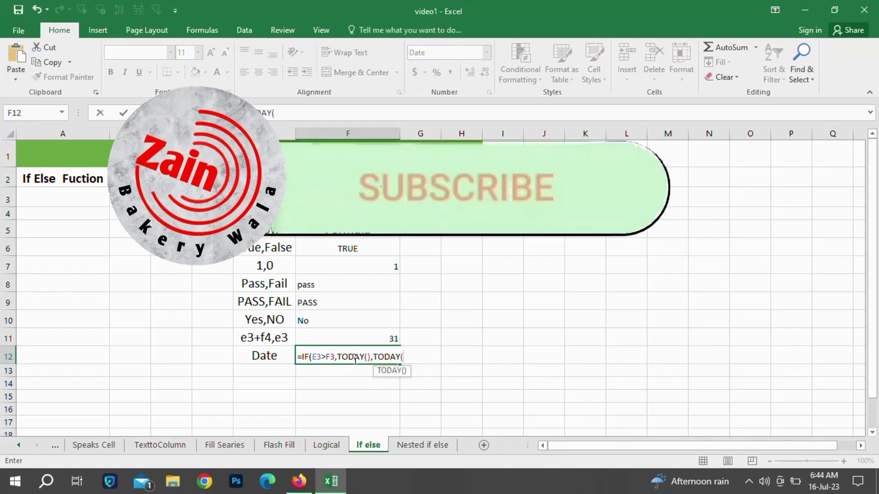
type("+10")
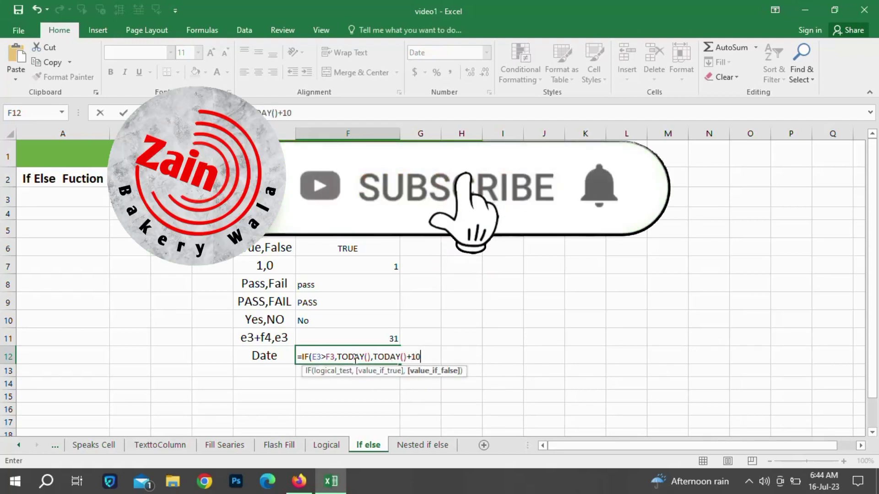
key("Return")
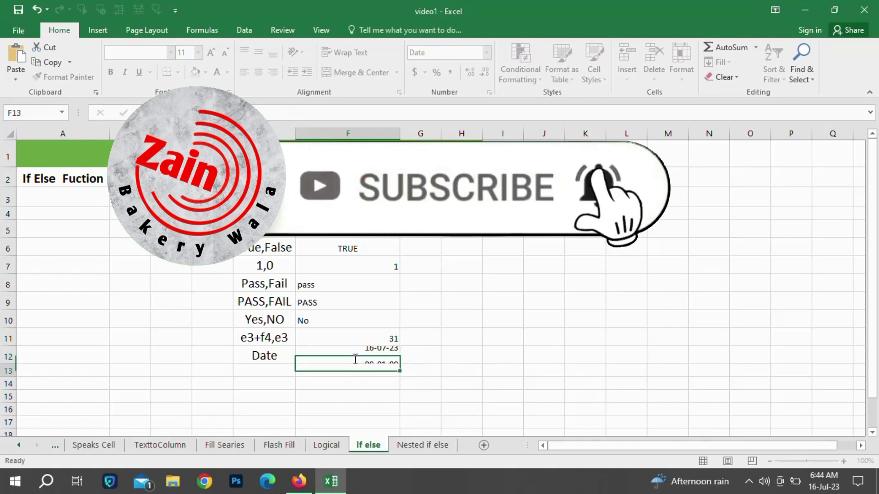
left_click(369, 357)
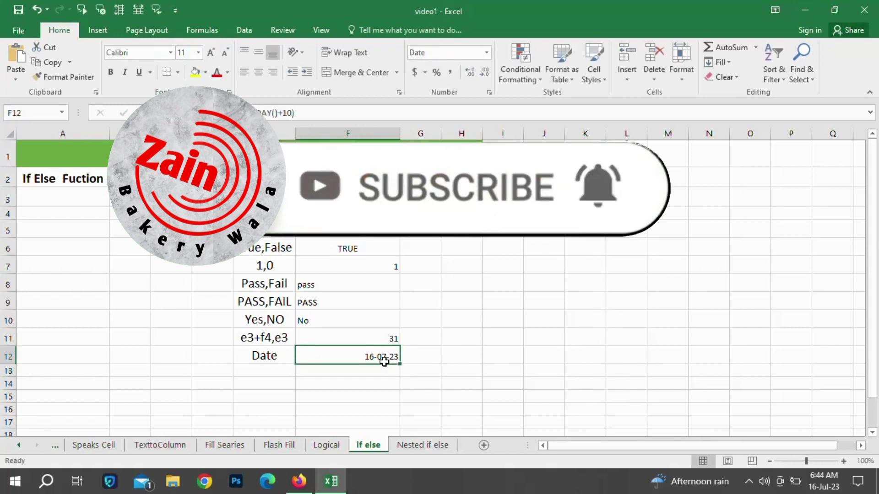